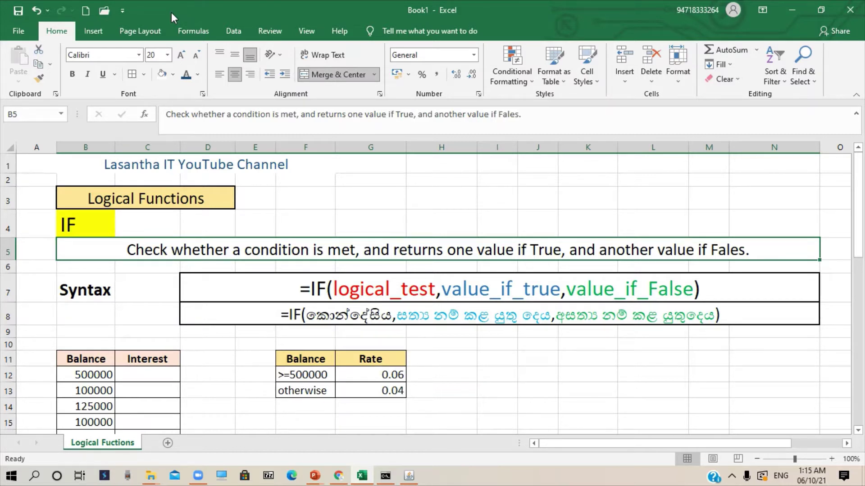
Step: Review the IF function's description in row 5, its condition wording, and the syntax rows below it
click(95, 221)
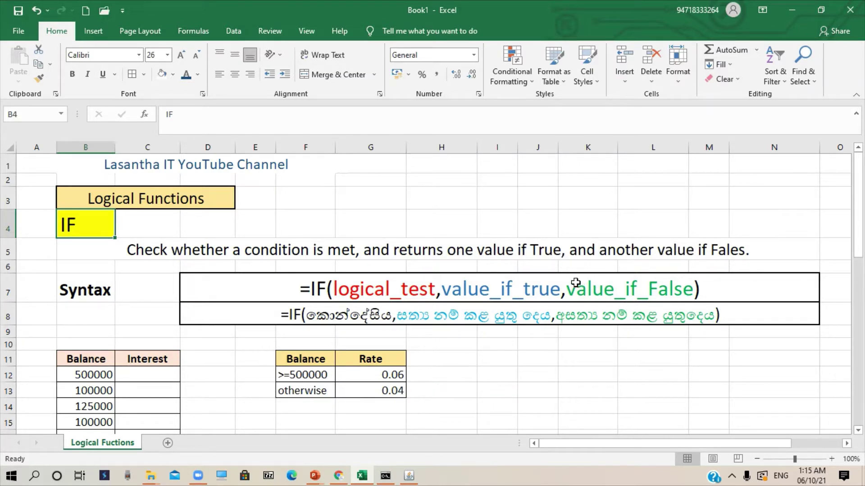
click(257, 250)
double_click(254, 251)
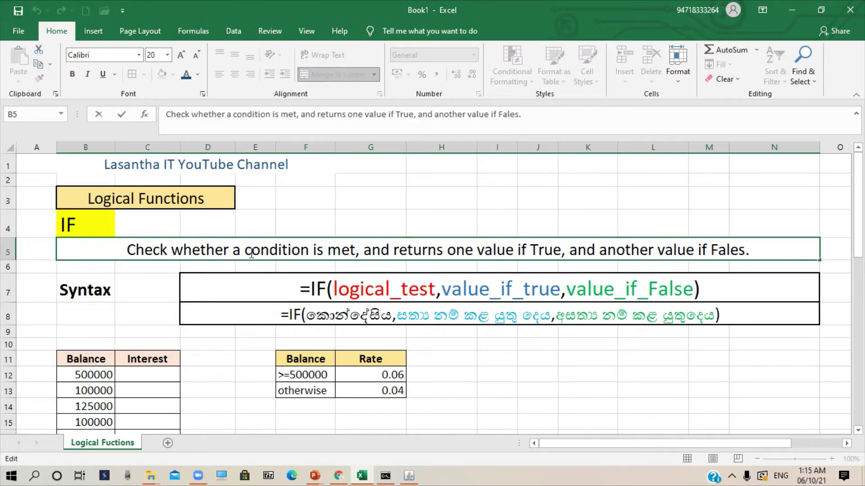
drag(251, 254, 308, 254)
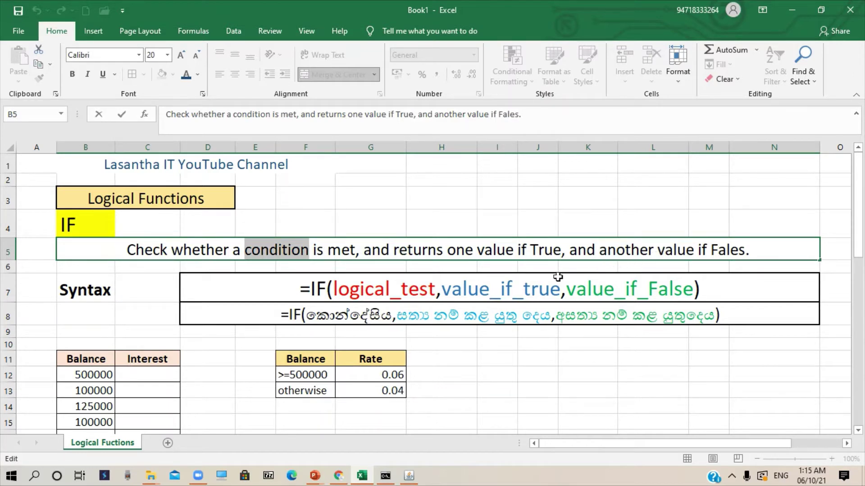
click(112, 294)
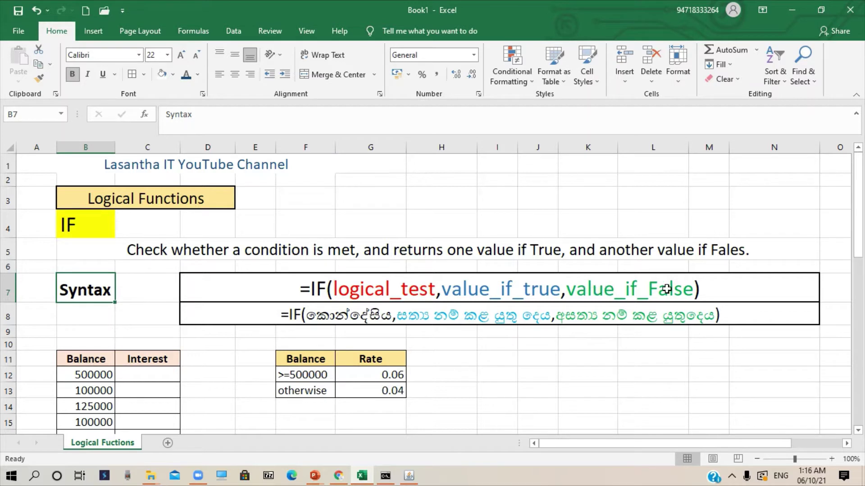
click(611, 342)
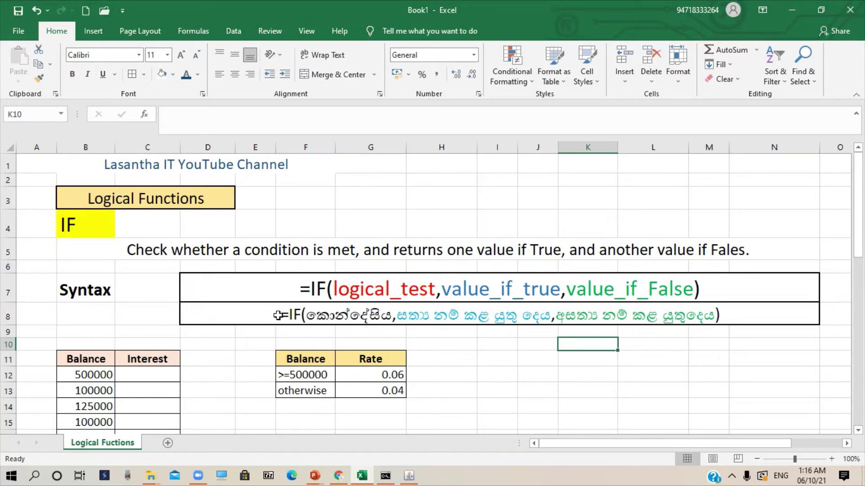
click(140, 335)
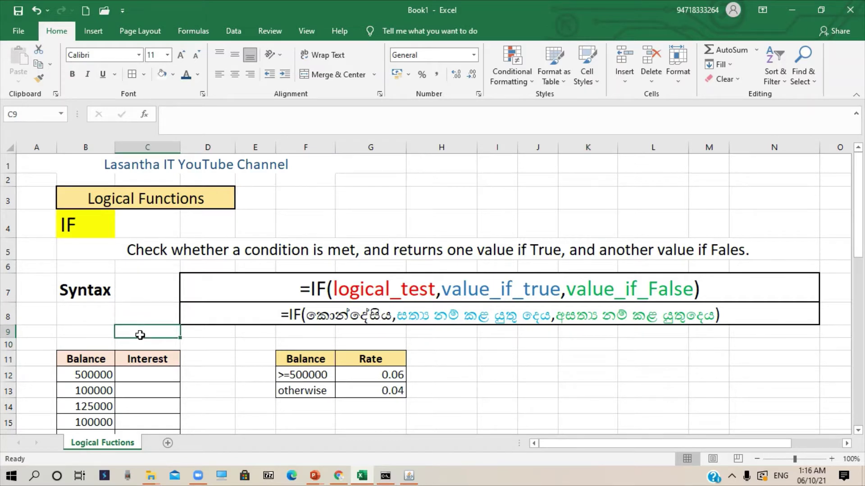
text(=)
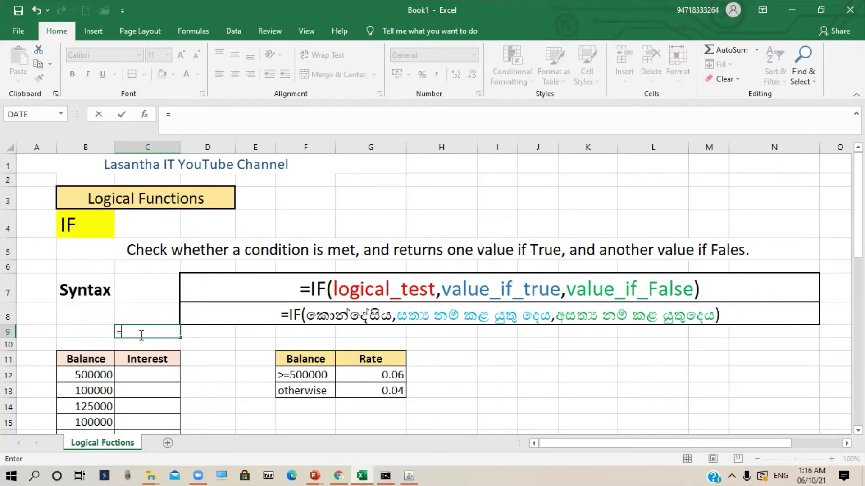
text(i)
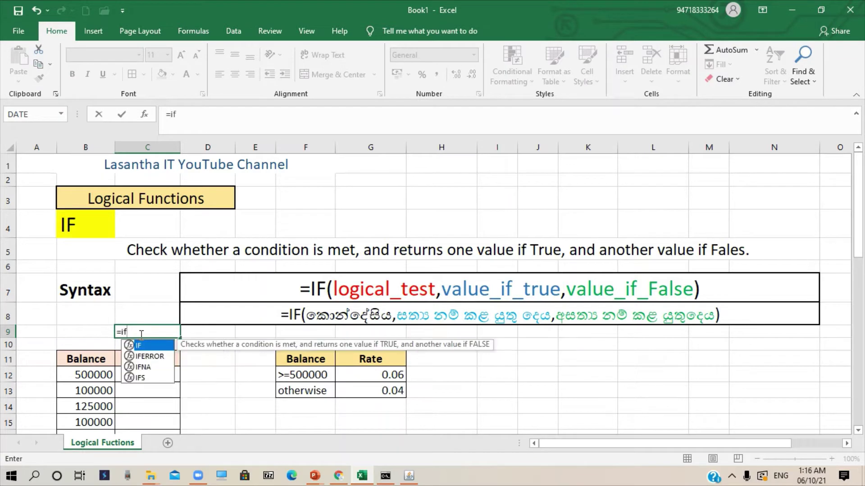
text(f)
key(Tab)
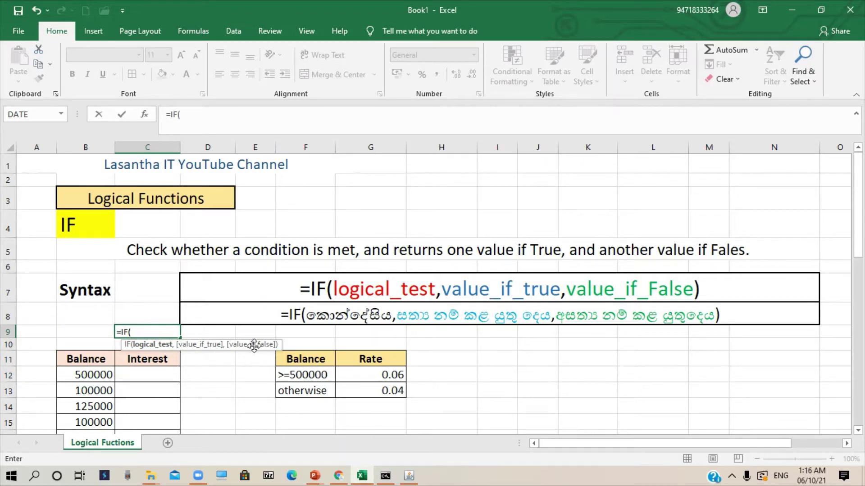
key(BackSpace)
key(BackSpace)
key(BackSpace)
key(BackSpace)
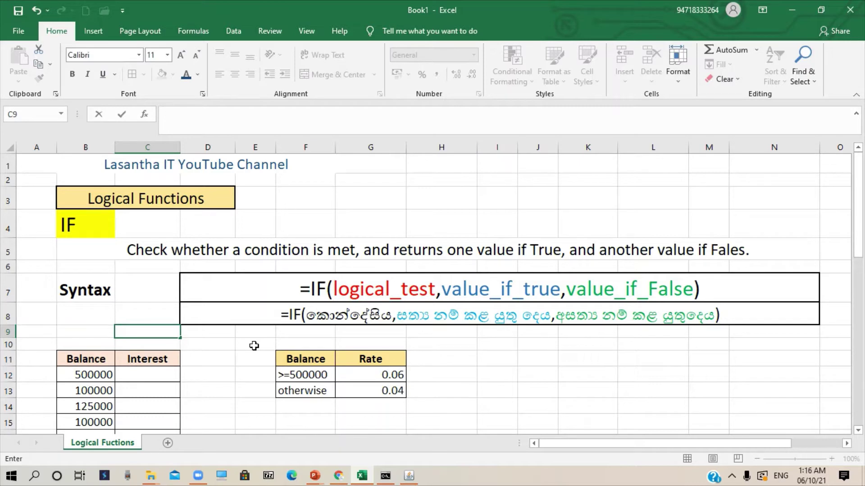
click(266, 332)
Step: Format the balances in B12:B18 as Currency and widen column B slightly
scroll(218, 327, down, 2)
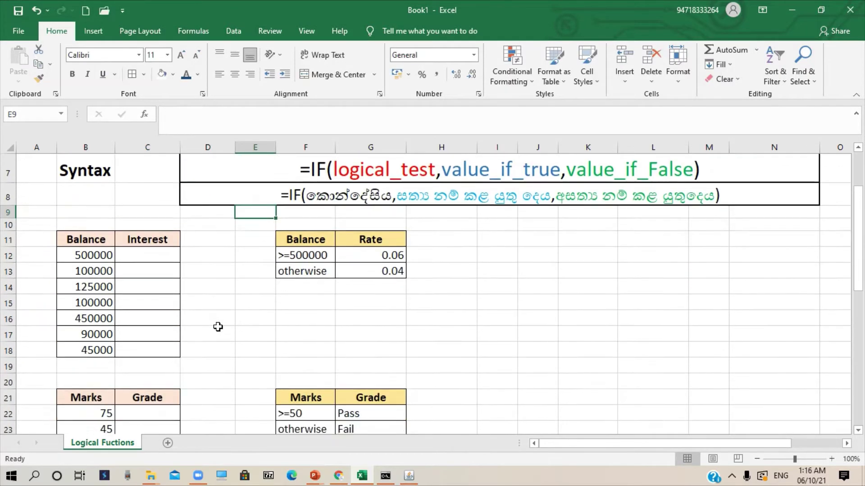
scroll(216, 320, down, 1)
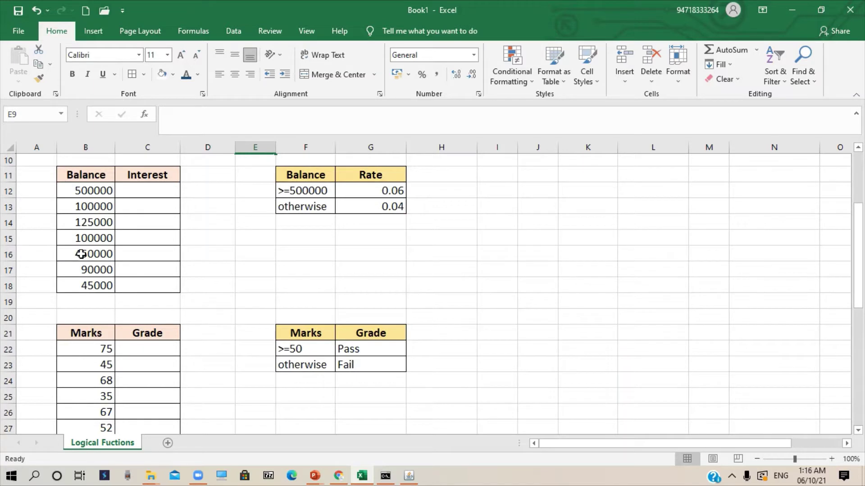
drag(84, 191, 85, 284)
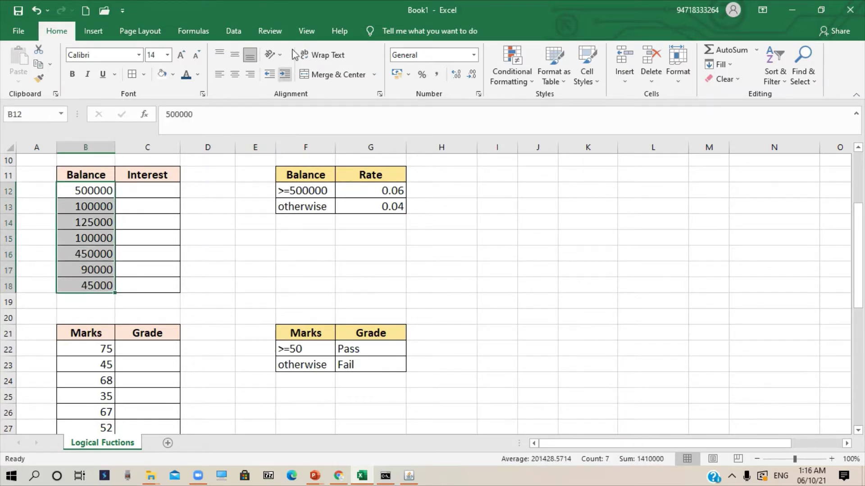
click(474, 55)
click(453, 140)
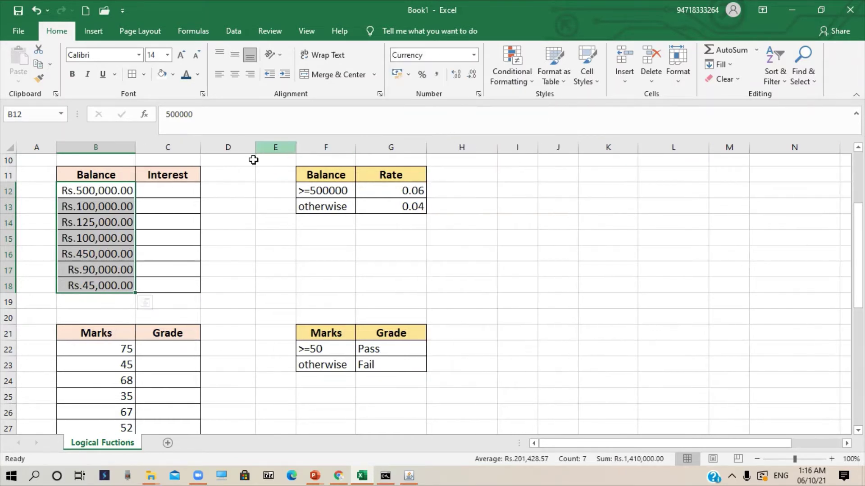
drag(135, 147, 140, 145)
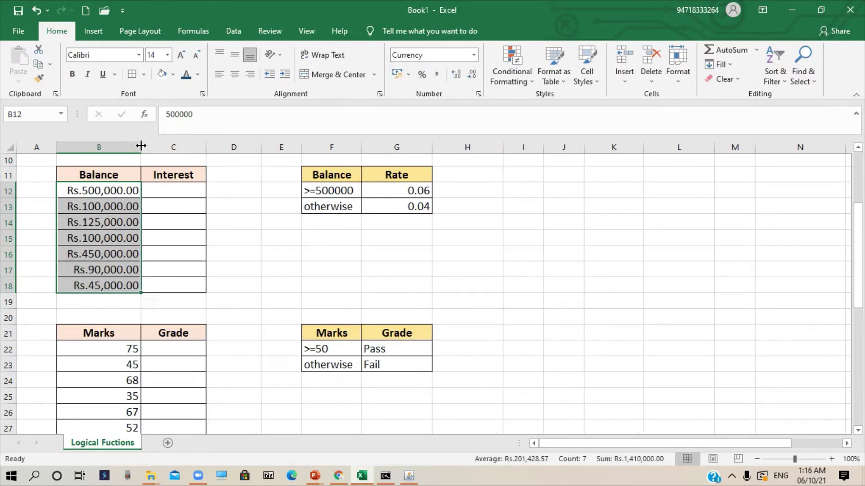
Step: Move the Balance/Rate lookup table from F11:G13 to I11:J13
click(191, 194)
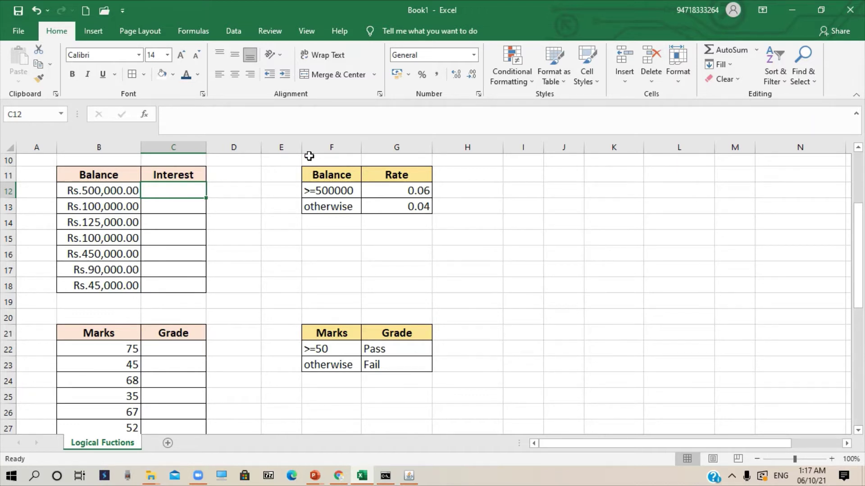
drag(319, 172, 549, 206)
click(363, 224)
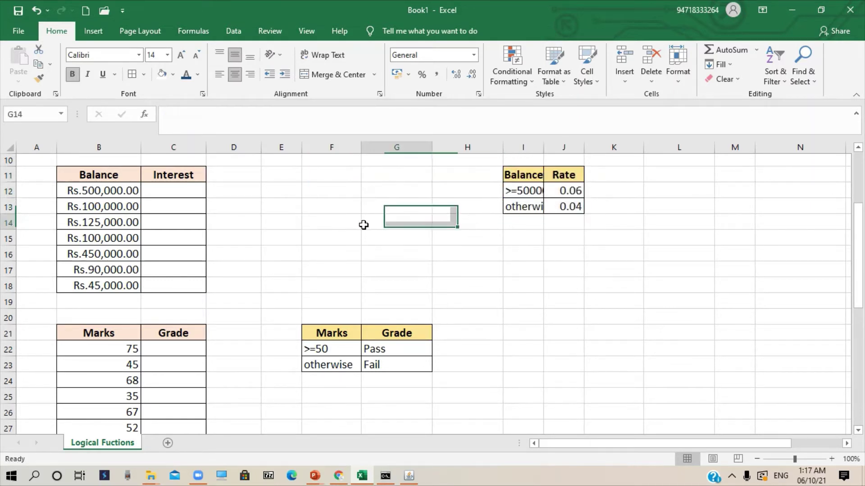
Step: Search for the IF function with Insert Function and insert it into Interest cell C12
click(172, 188)
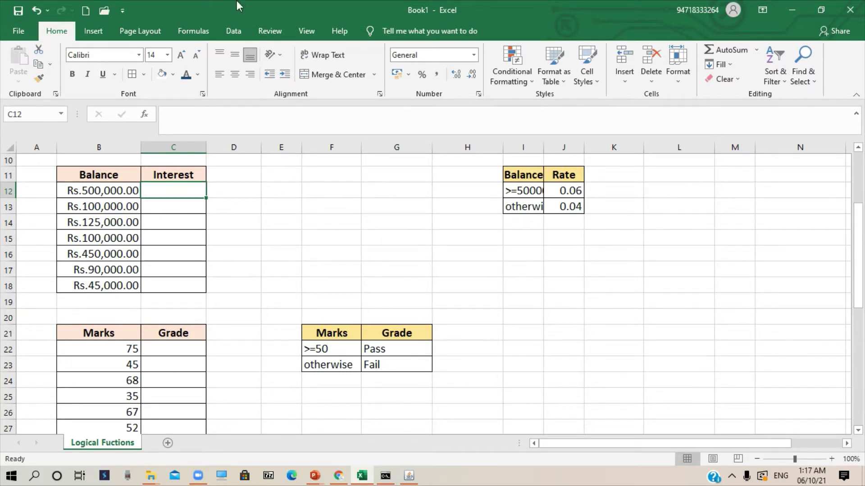
click(193, 32)
click(21, 68)
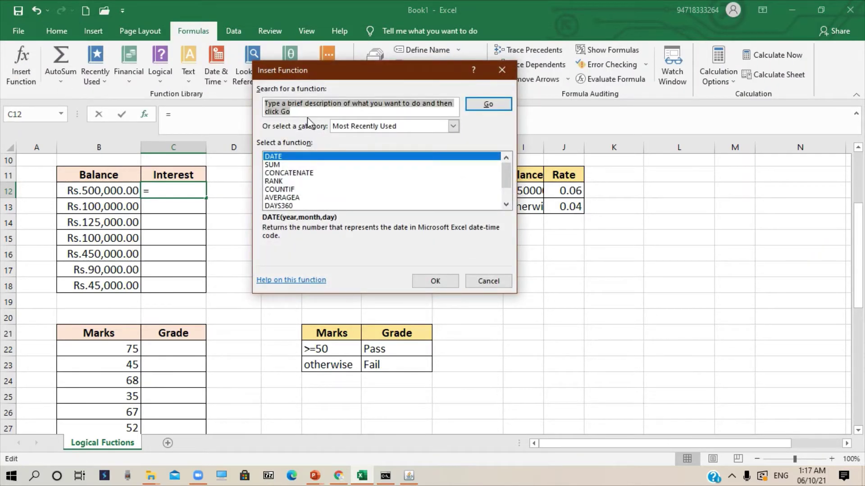
text(if)
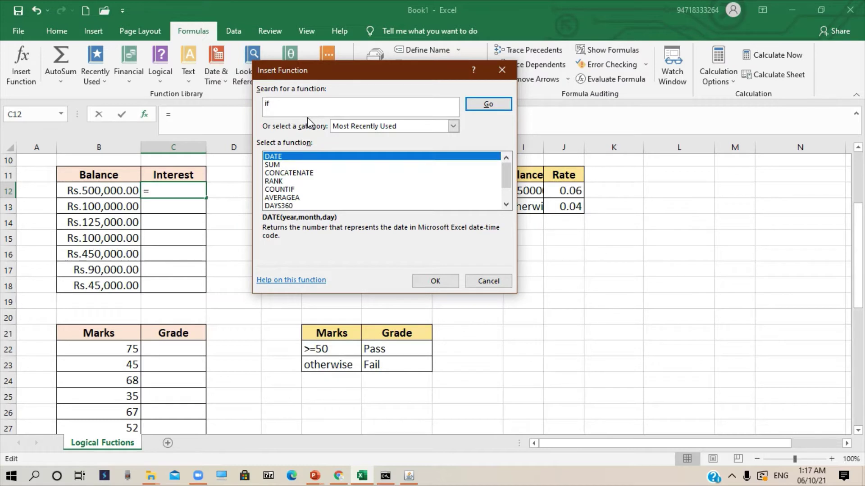
click(488, 105)
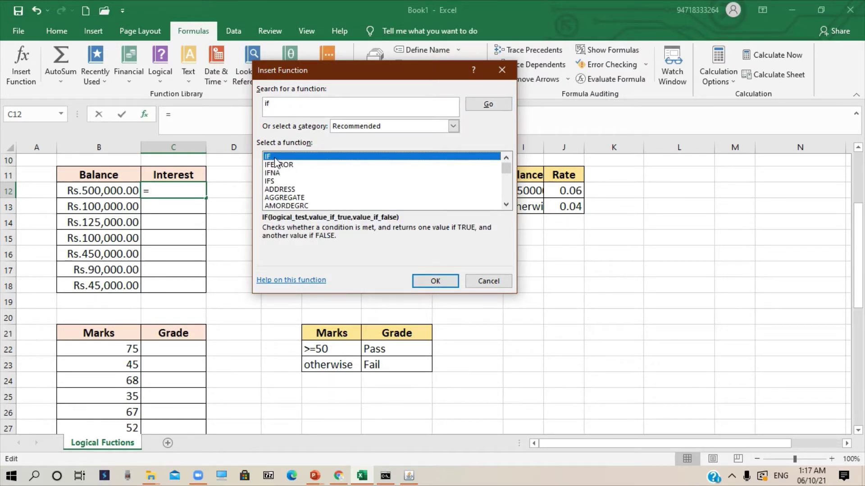
click(434, 282)
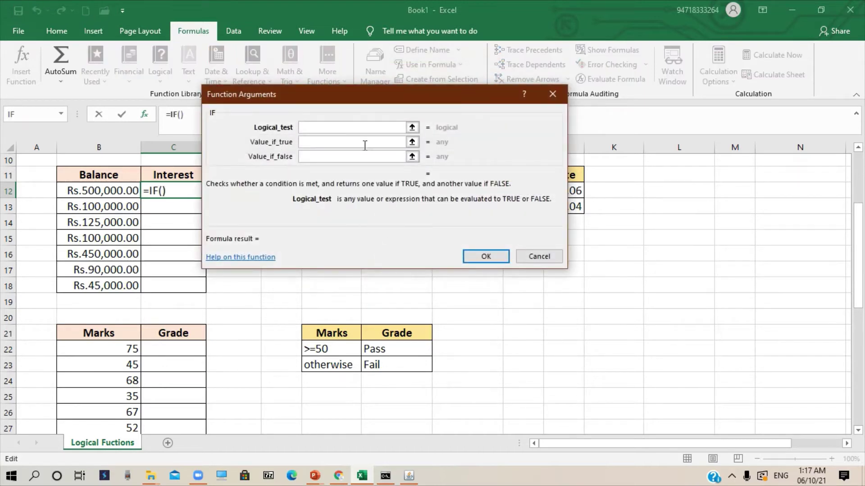
Step: Move the Function Arguments dialog clear of the tables and set the logical test to B12>=500000
drag(367, 100, 540, 251)
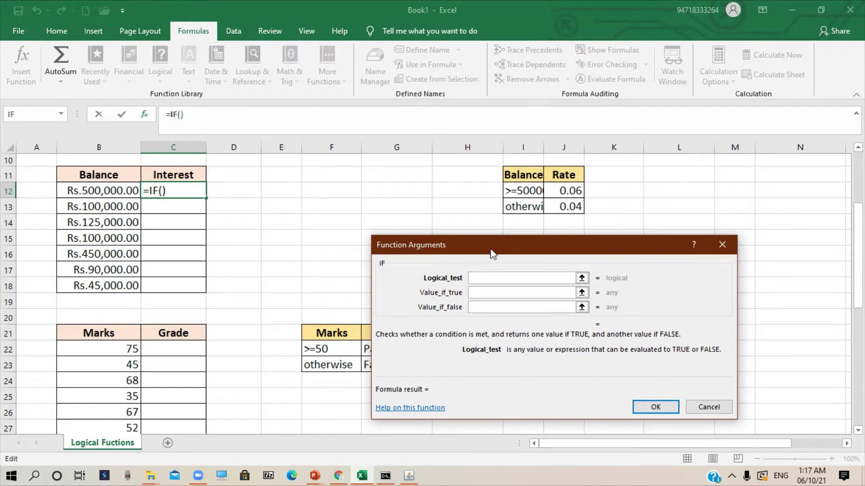
click(115, 192)
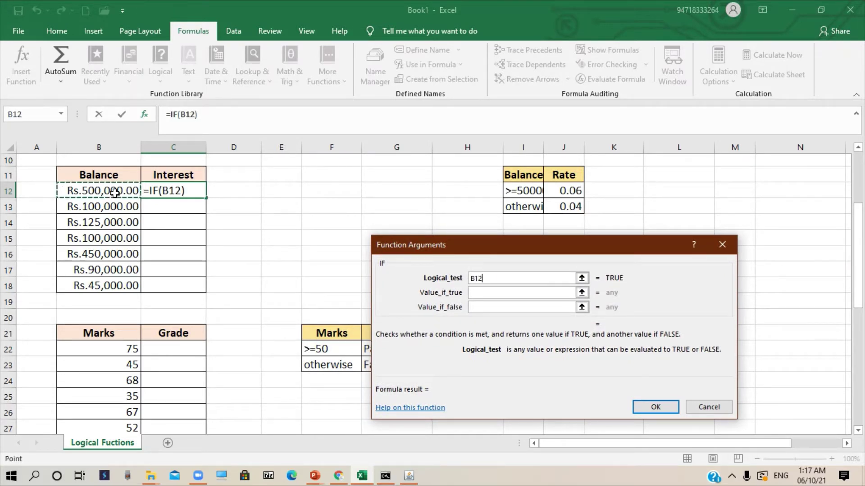
text(>)
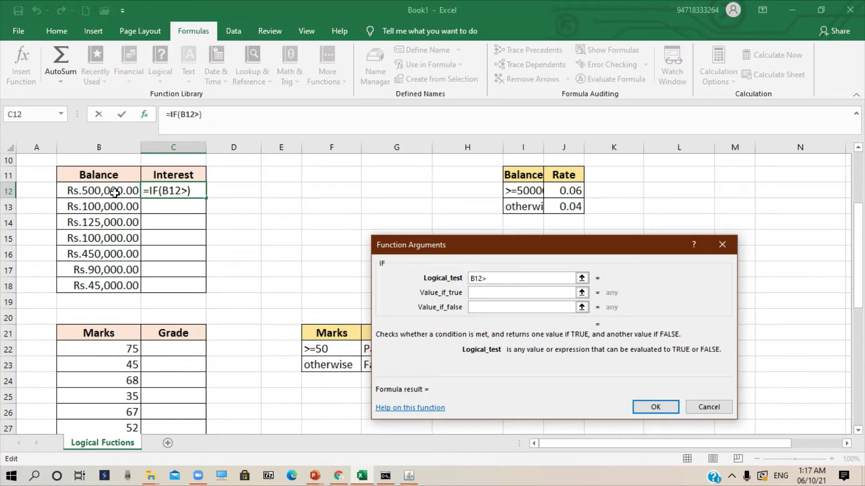
text(50000)
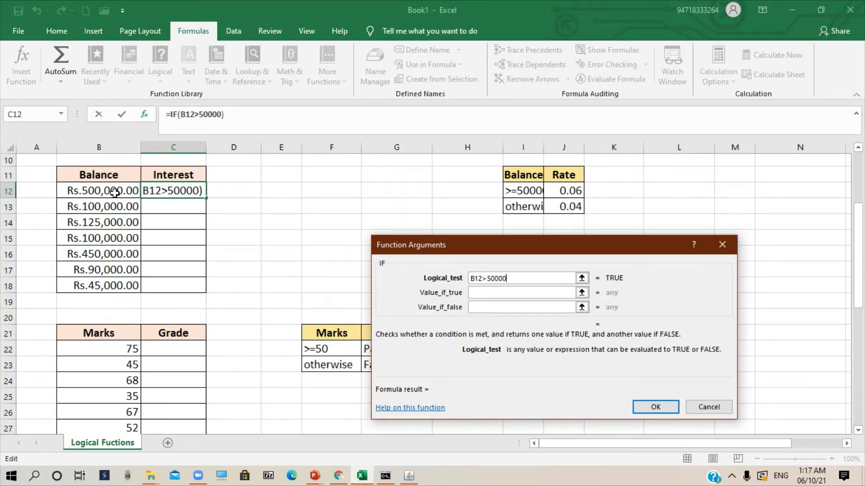
text(0)
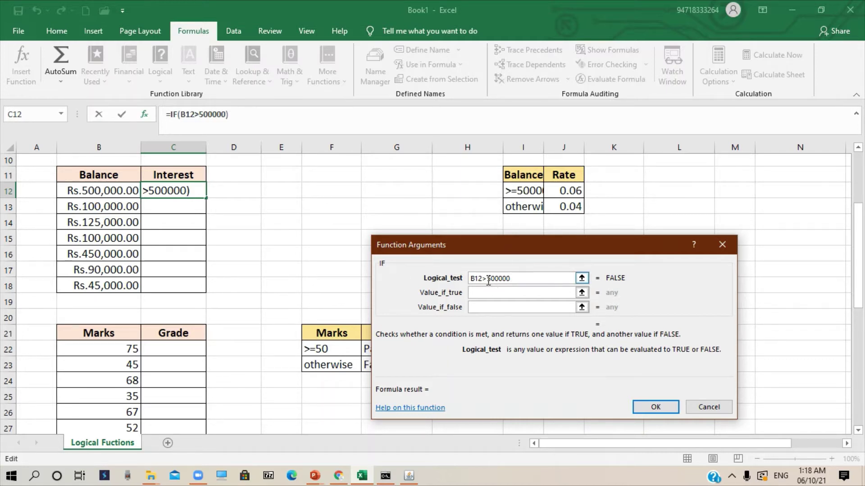
text(=)
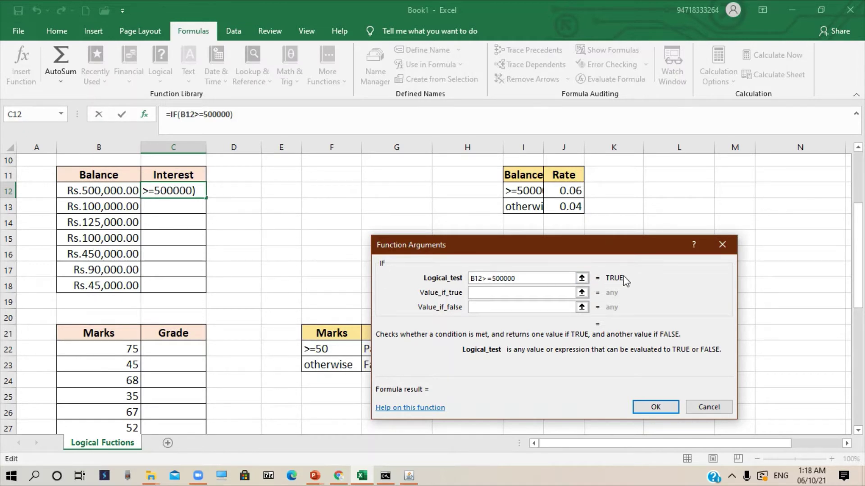
Step: Set the IF function's Value_if_true to B12*$J$12, with the rate cell as an absolute reference
click(475, 292)
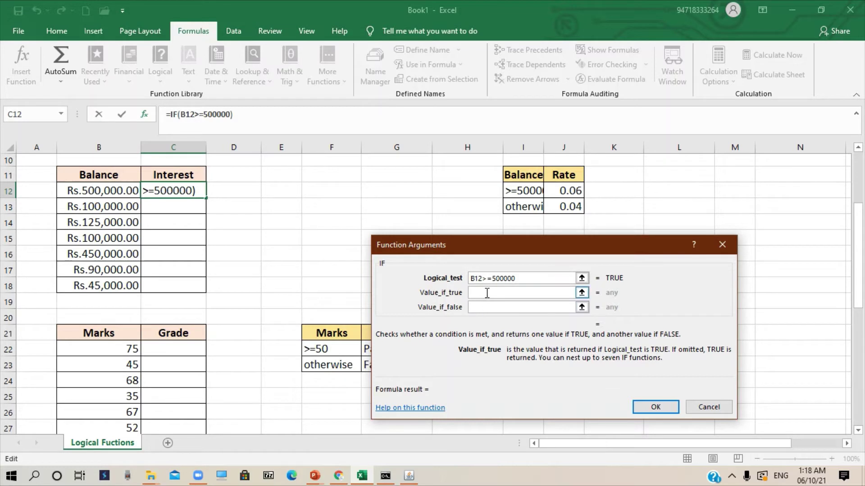
click(104, 192)
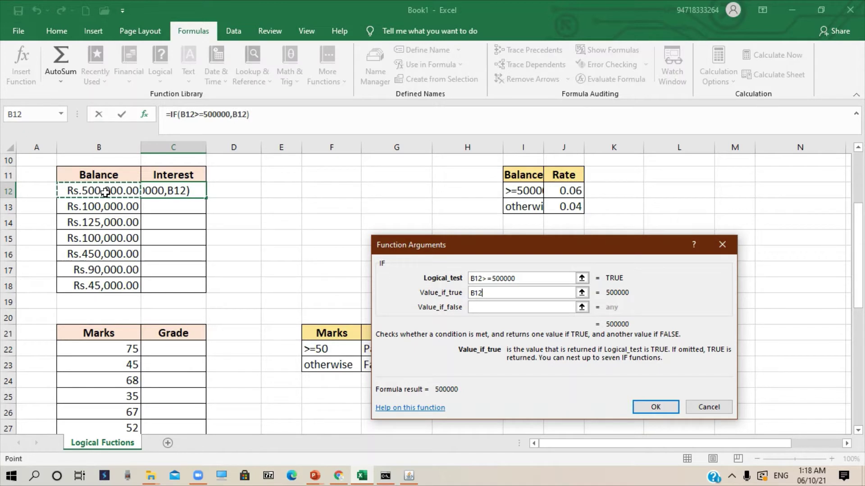
text(*)
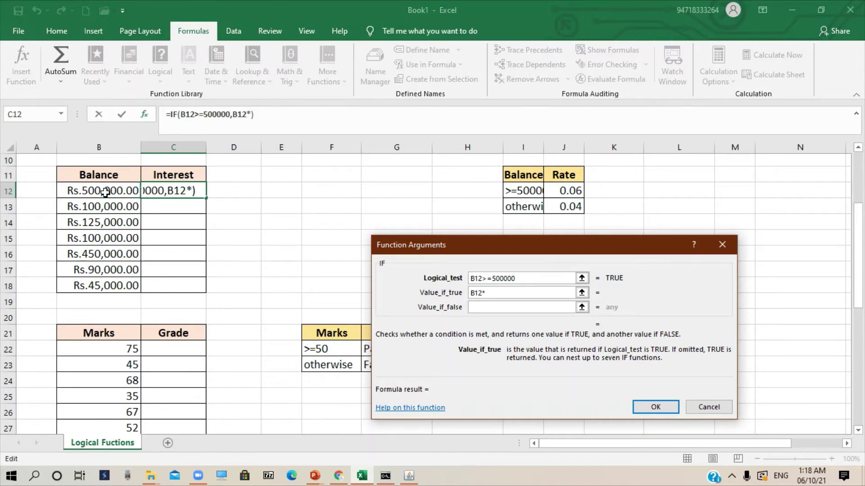
click(559, 188)
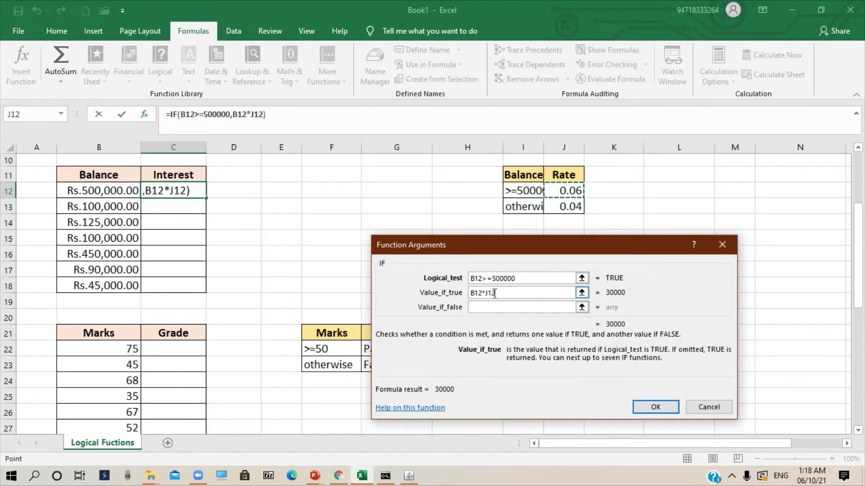
drag(495, 293, 486, 293)
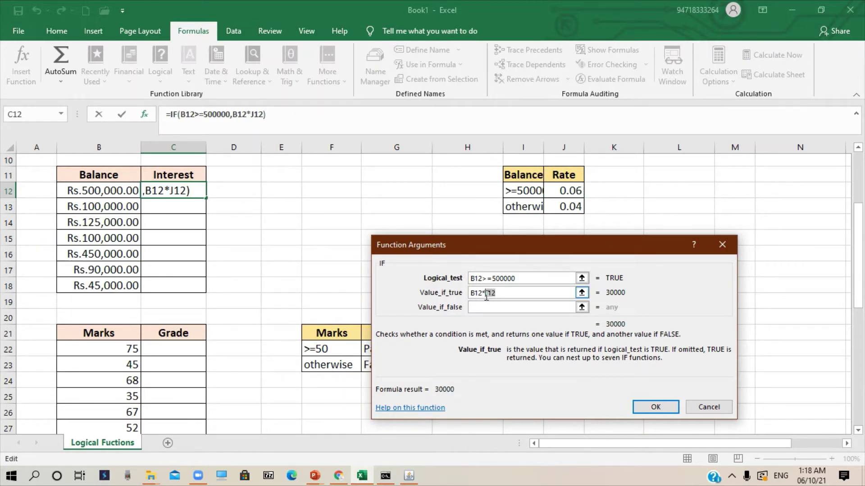
key(F4)
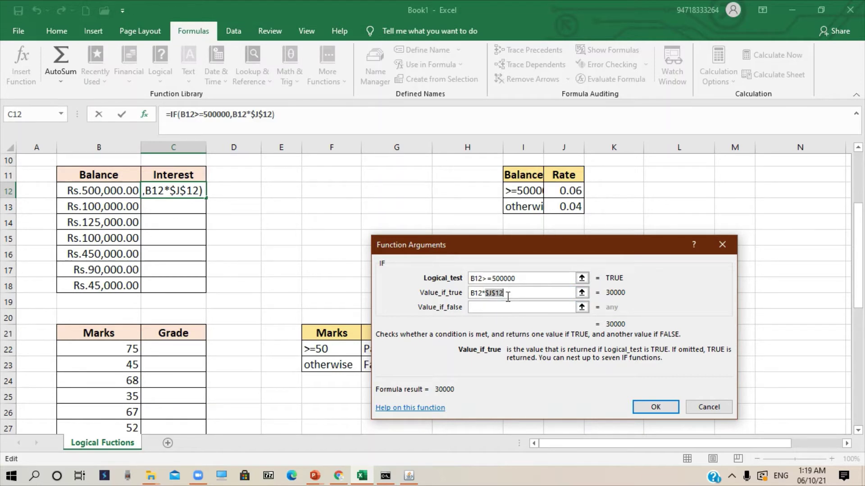
Step: Set the IF function's Value_if_false to B12*$J$13, with the rate cell as an absolute reference, and insert the completed function
click(482, 306)
key(shift+Tab)
click(485, 308)
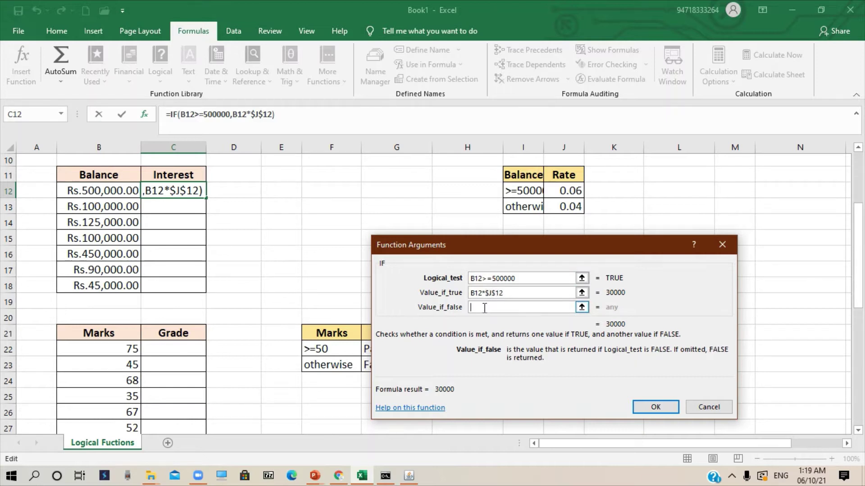
click(108, 192)
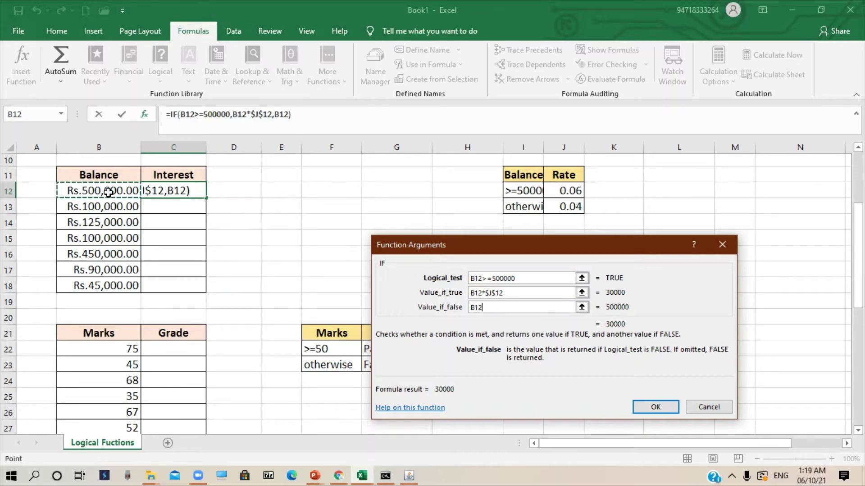
text(*)
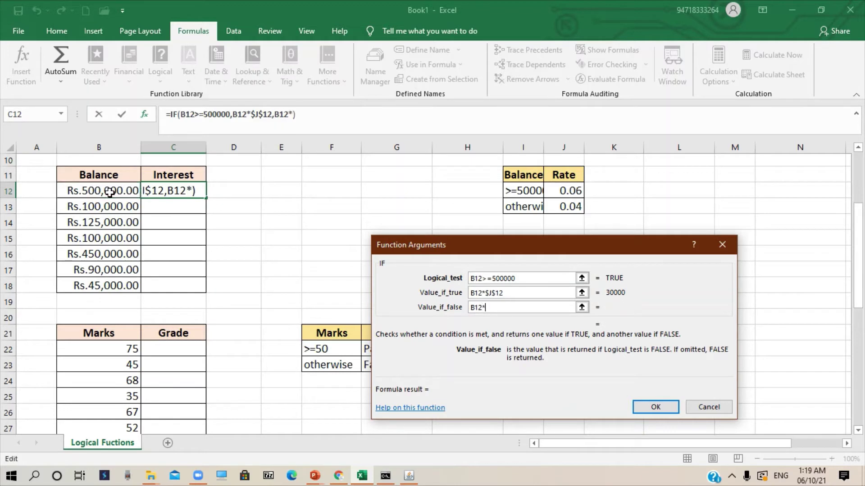
click(567, 208)
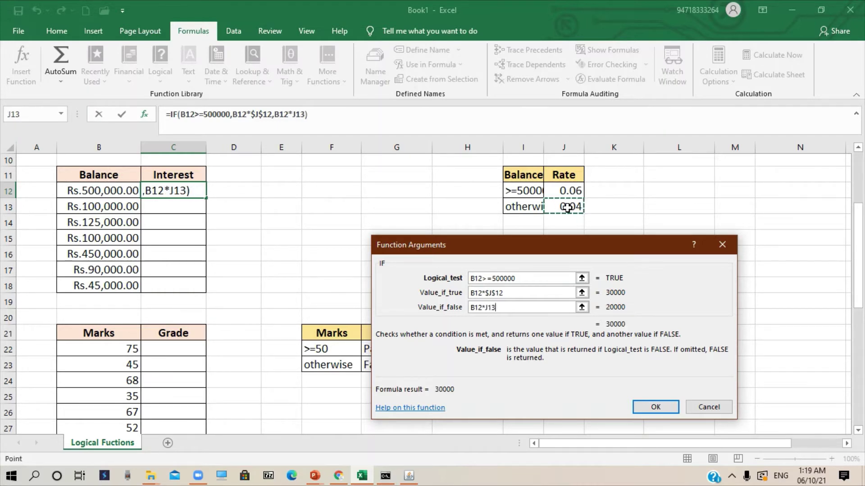
key(F4)
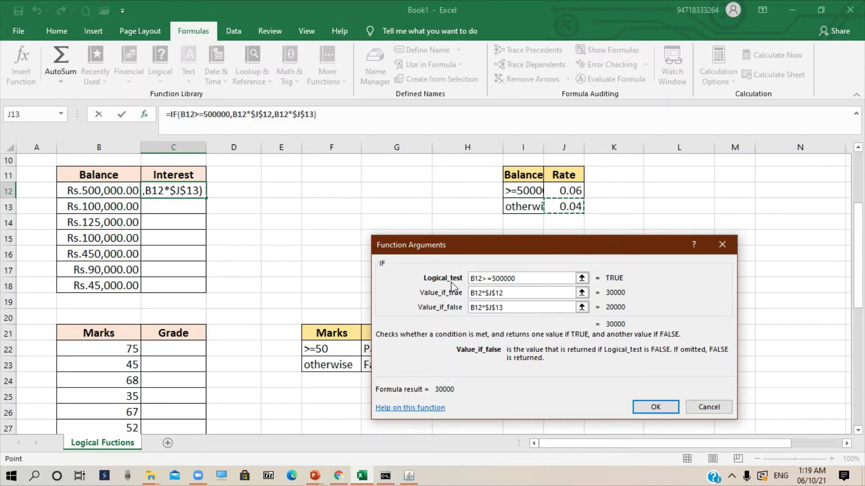
click(479, 280)
click(659, 407)
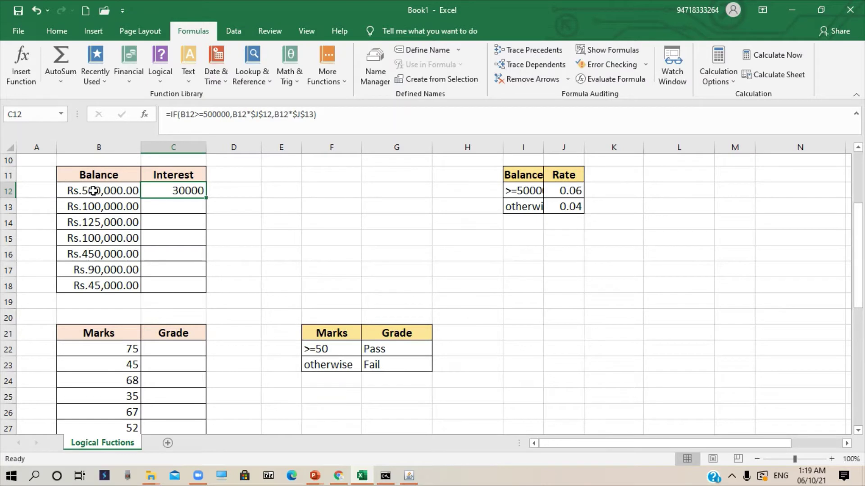
Step: AutoFit column I to its contents and fill the Interest formula from C12 down to C18
double_click(546, 145)
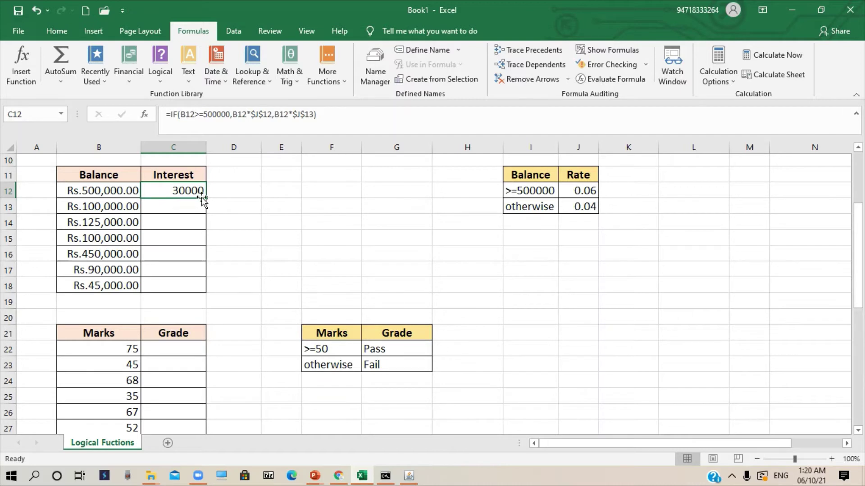
drag(206, 198, 204, 290)
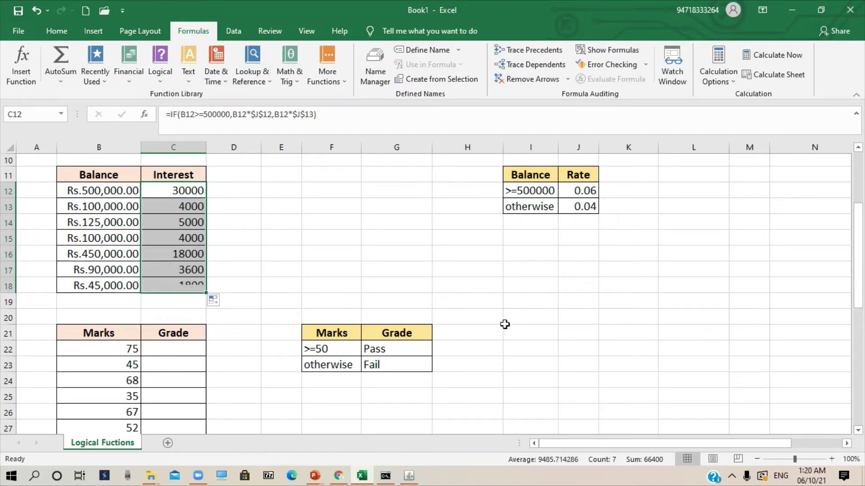
Step: Clear all the Interest formulas from C12:C18
click(187, 192)
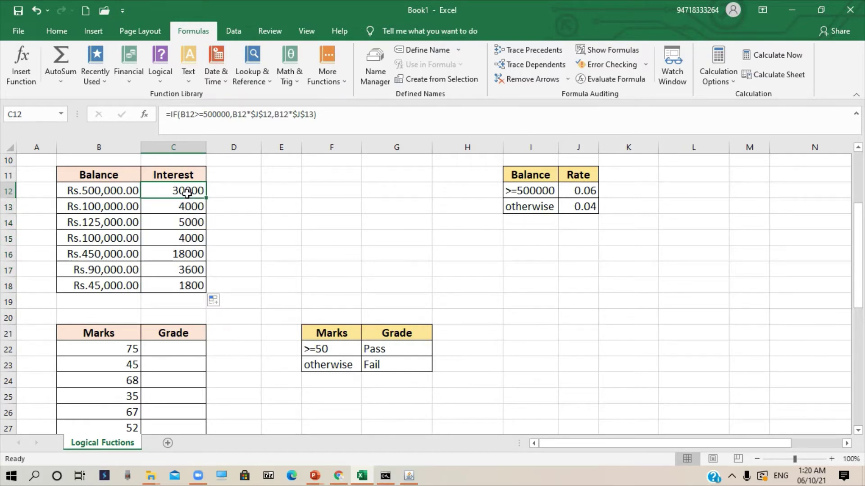
click(225, 201)
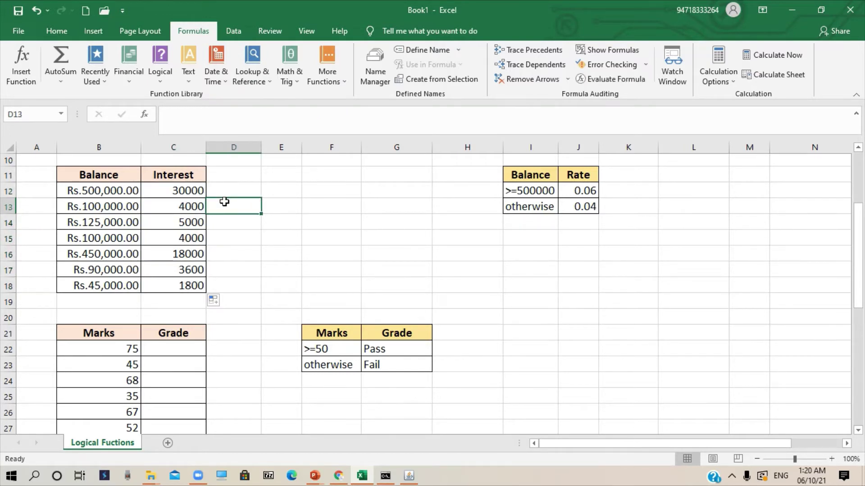
drag(173, 193, 176, 285)
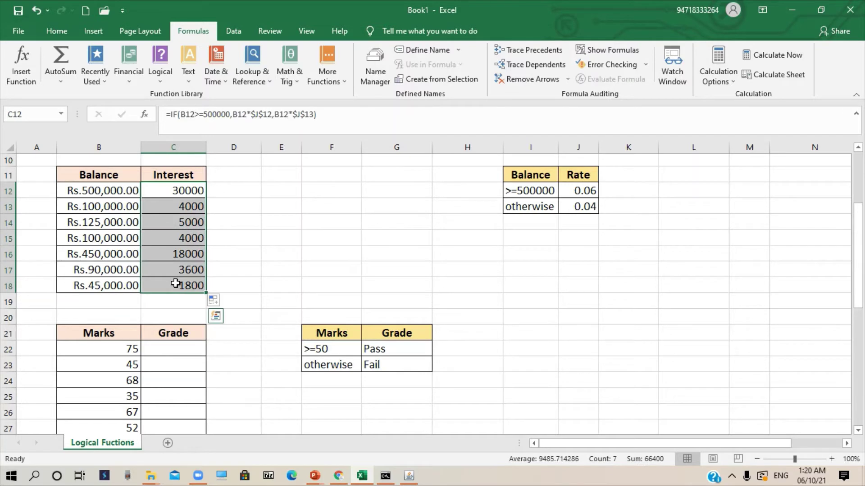
key(Delete)
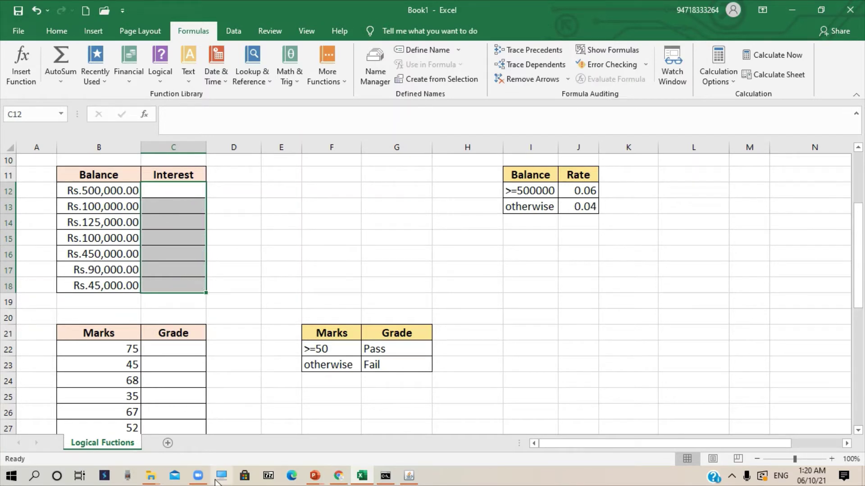
Step: Start an IF formula directly in Interest cell C12 with the logical test B12>=500000
click(176, 192)
text(=)
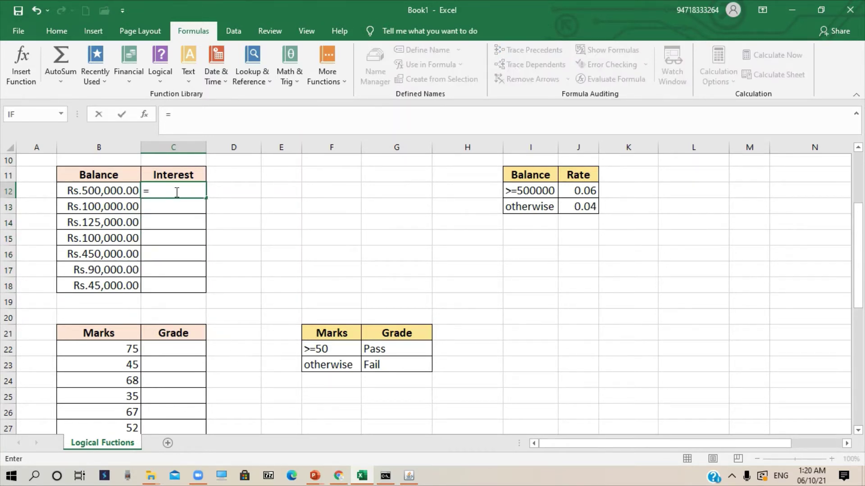
text(if)
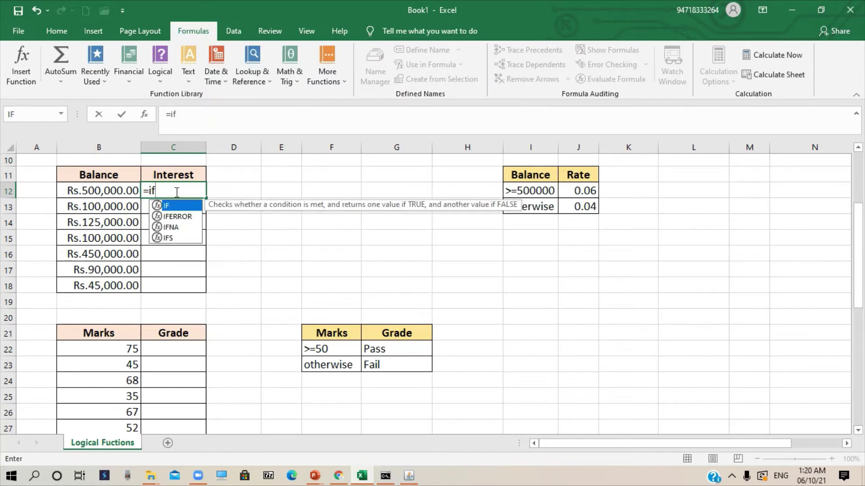
key(Tab)
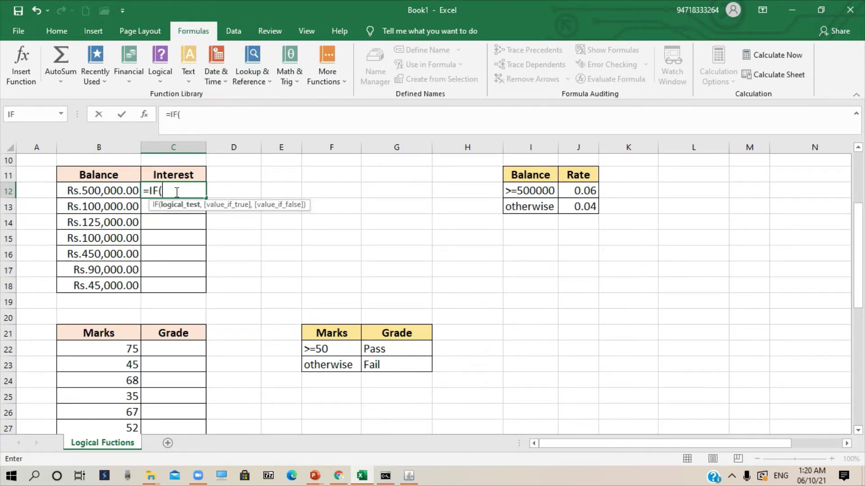
click(91, 190)
text(>)
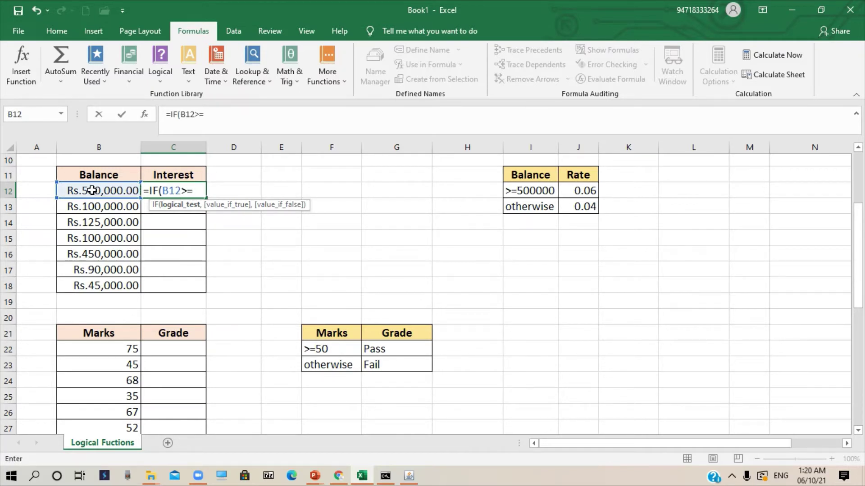
text(=500000)
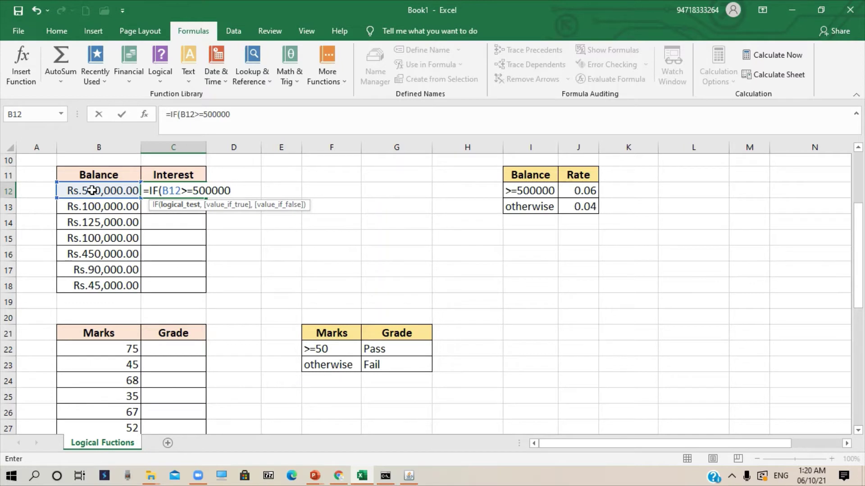
text(,)
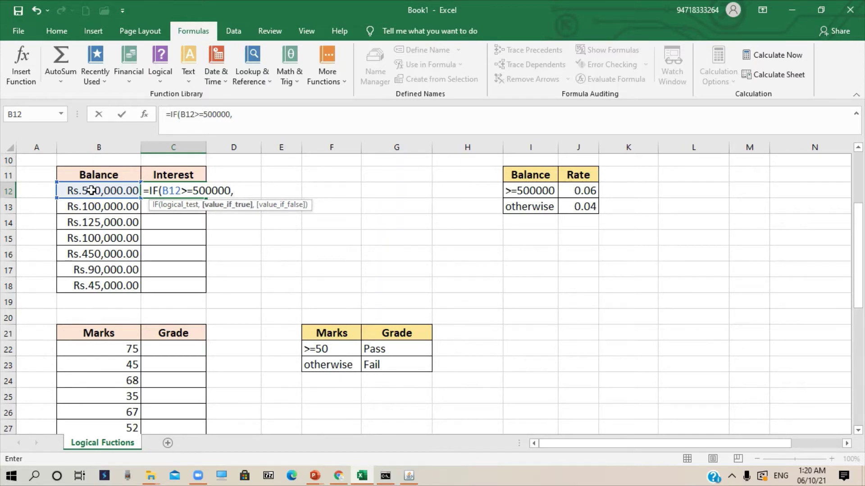
Step: Add B12*$J$12 as the formula's value_if_true argument, locking the rate cell as an absolute reference
click(92, 190)
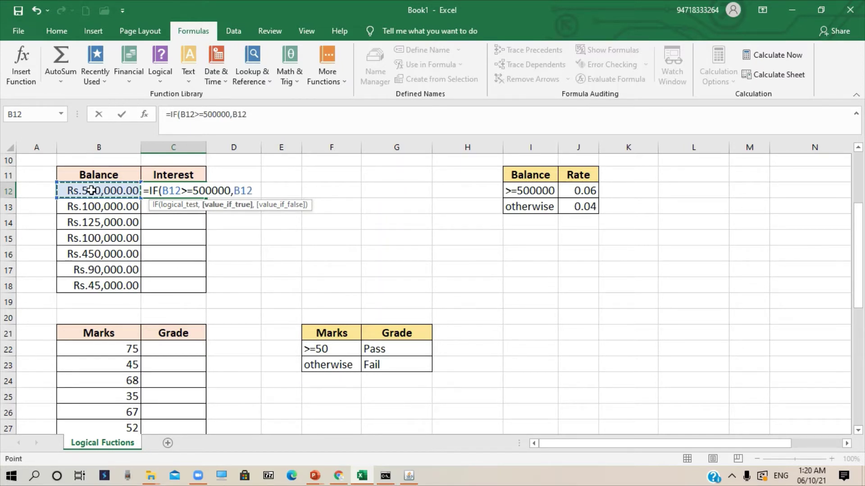
text(*)
click(583, 190)
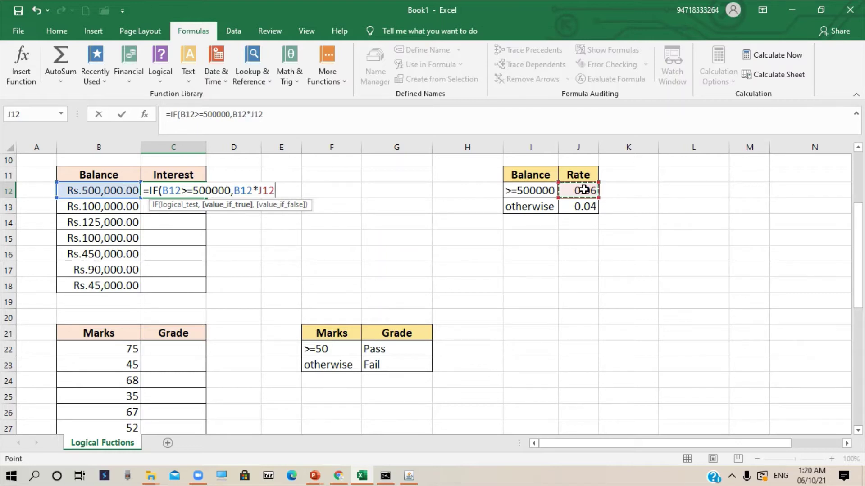
key(F4)
text(,)
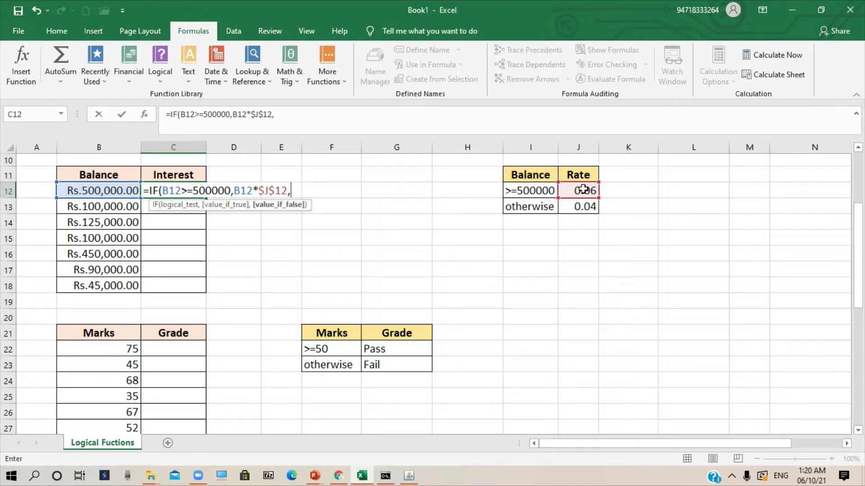
Step: Complete the formula with B12*$J$13 as value_if_false, enter it, and fill it down from C12 to C18
click(102, 193)
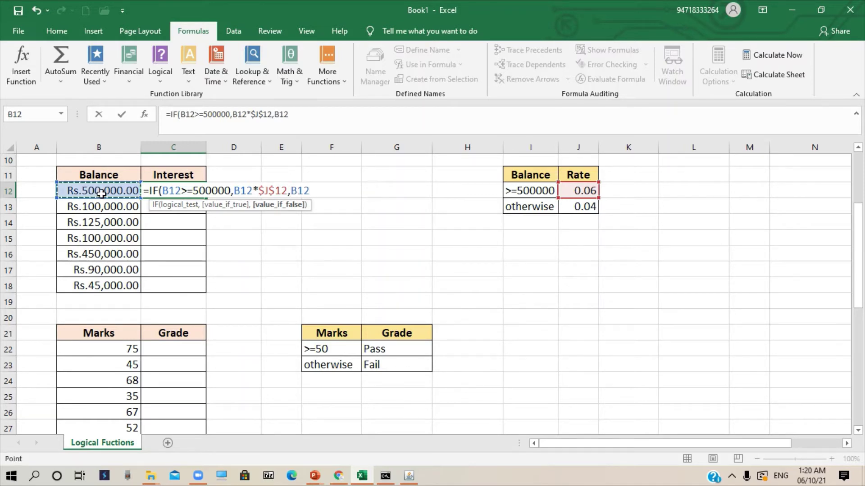
text(*)
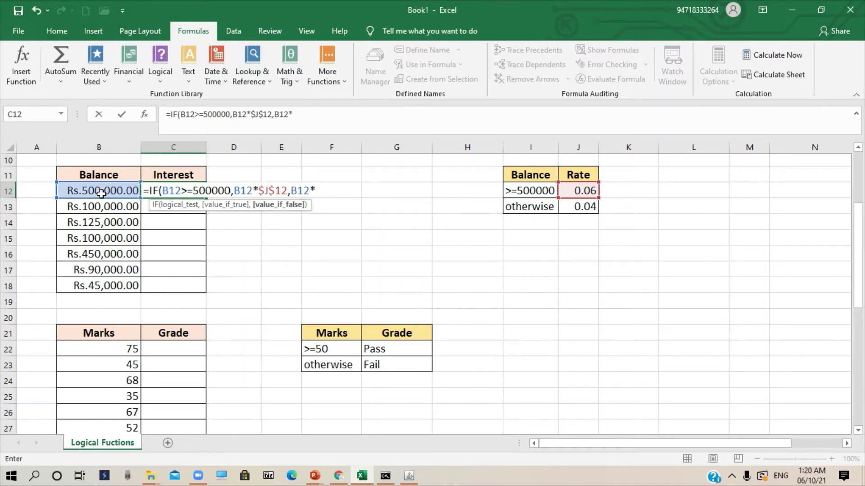
click(575, 207)
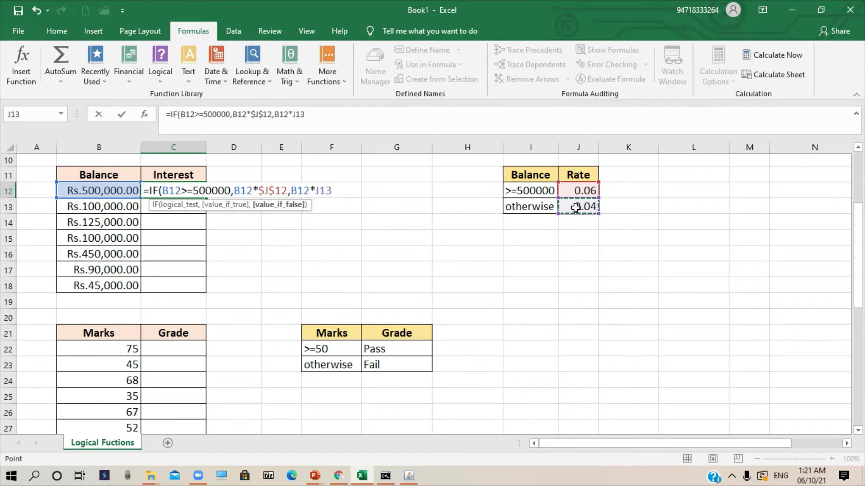
key(F4)
text())
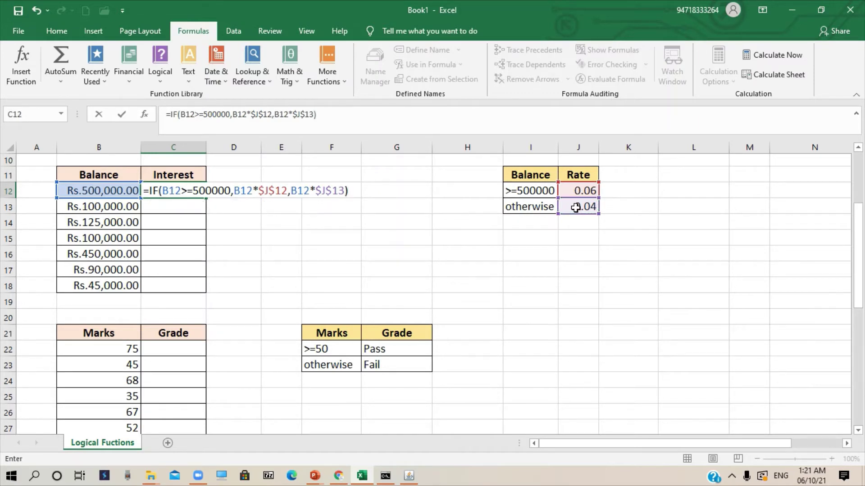
key(Return)
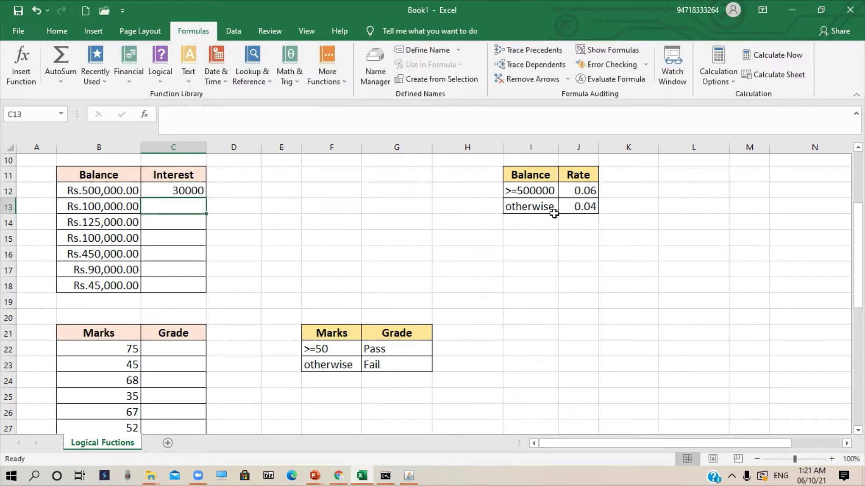
click(180, 196)
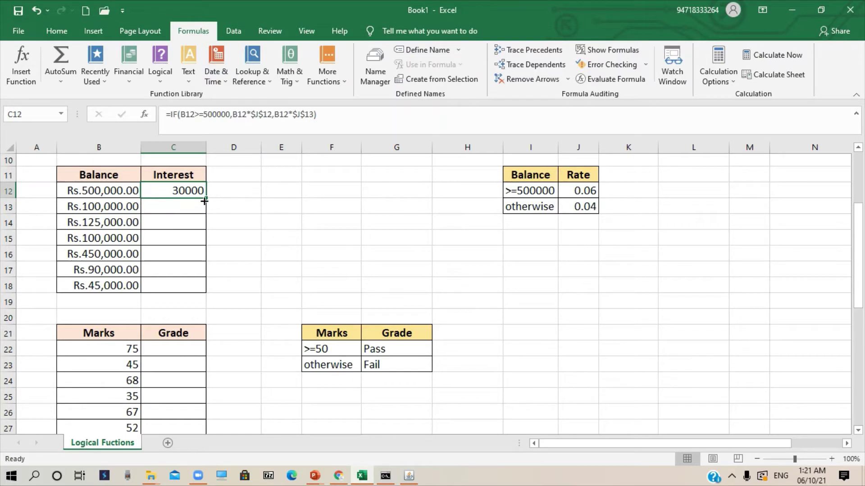
drag(206, 198, 202, 289)
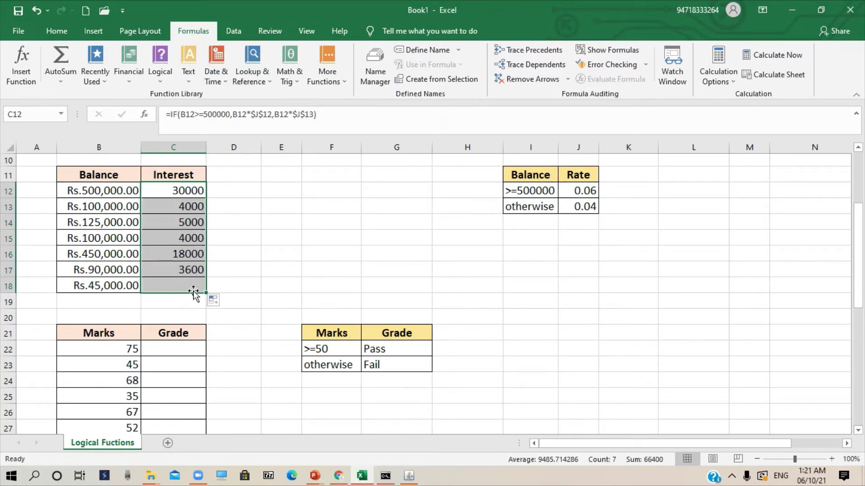
Step: Format the Interest values in C12:C18 as Currency and widen column C to fit the amounts
click(57, 34)
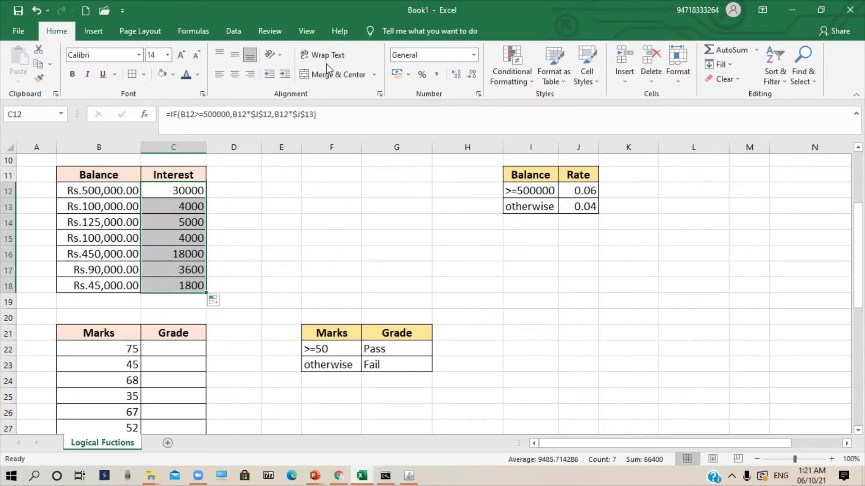
click(473, 54)
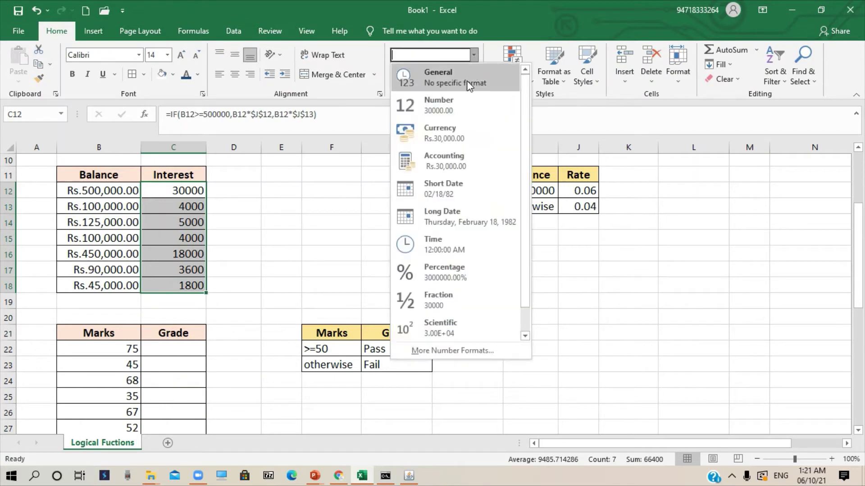
click(458, 129)
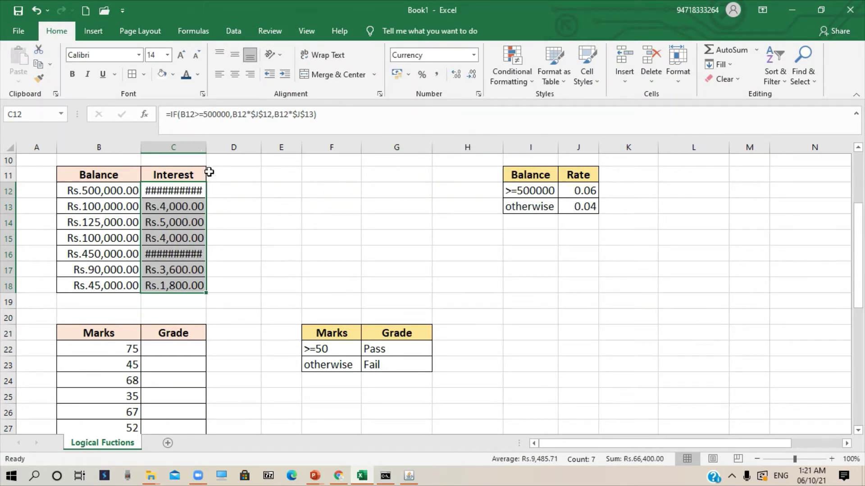
drag(207, 147, 233, 147)
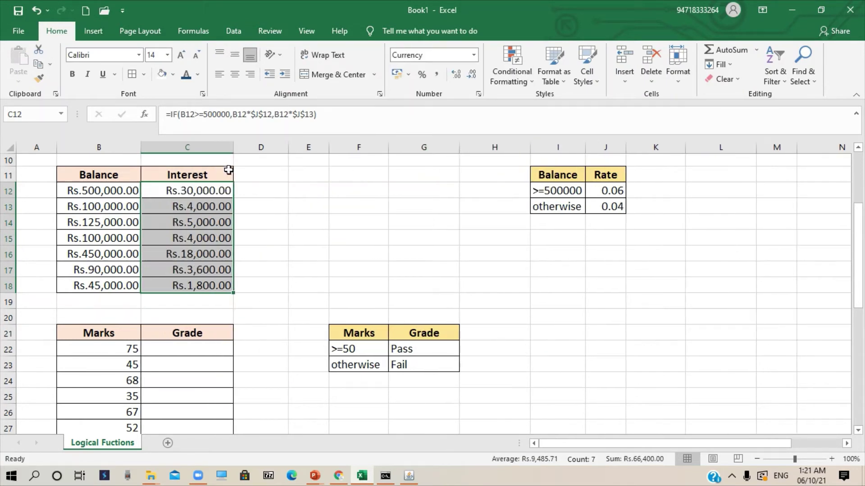
click(206, 189)
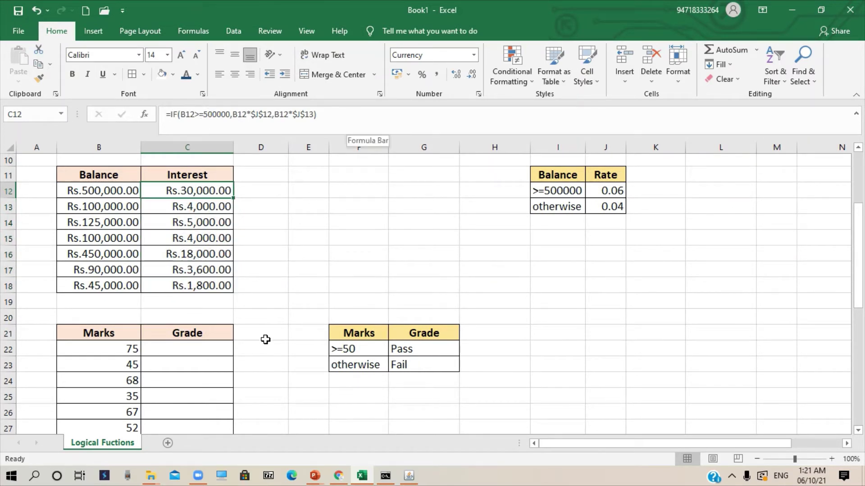
Step: Start an IF formula in the Pass/Fail table's first Grade cell, C22, with the logical test B22>=50
scroll(405, 349, down, 1)
scroll(405, 349, down, 1)
click(192, 307)
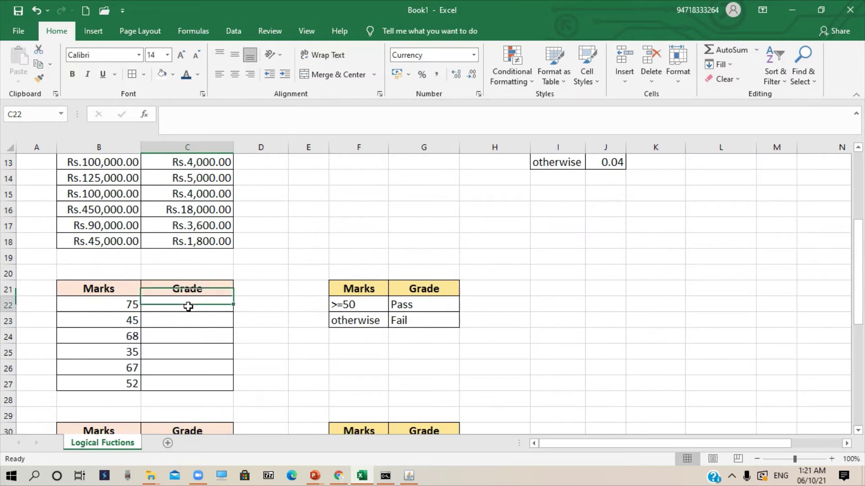
text(=)
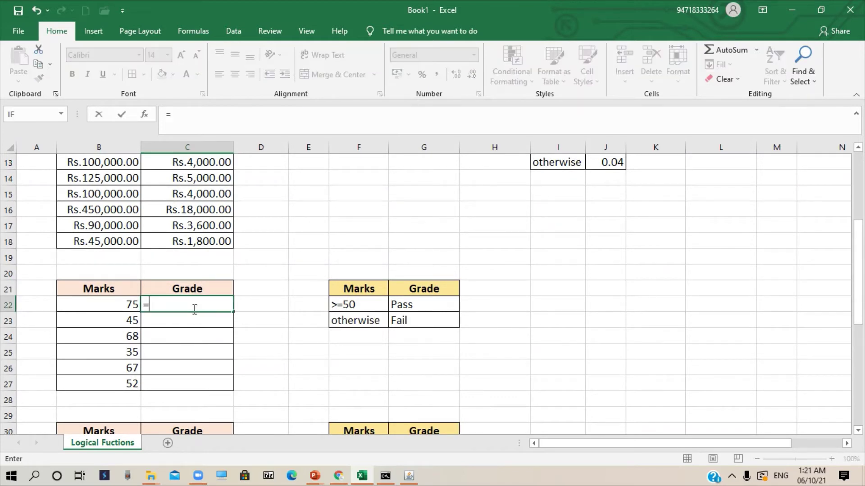
text(if)
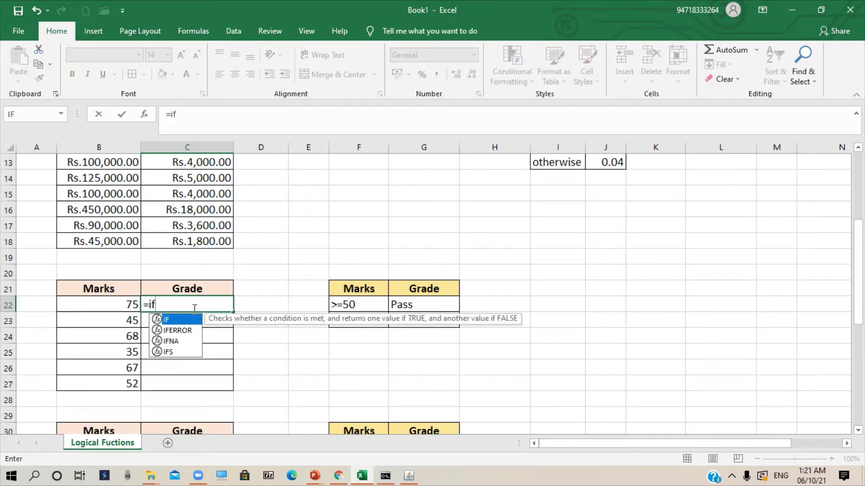
key(Tab)
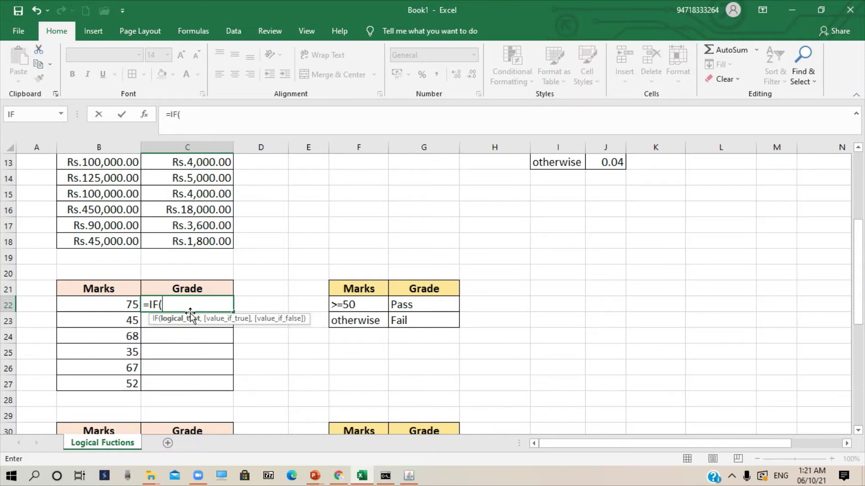
click(118, 306)
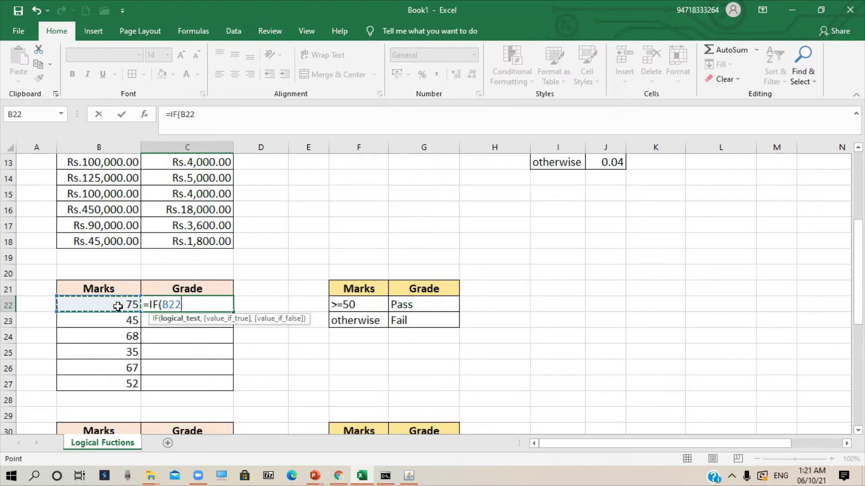
text(>=)
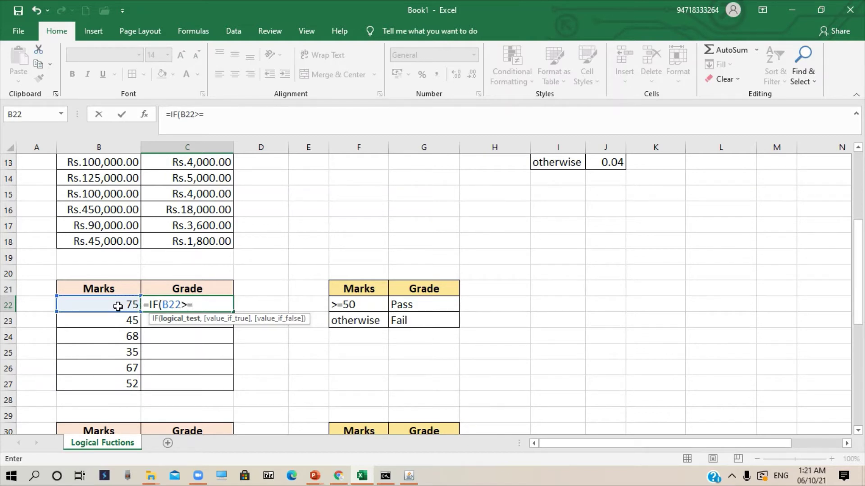
text(50,)
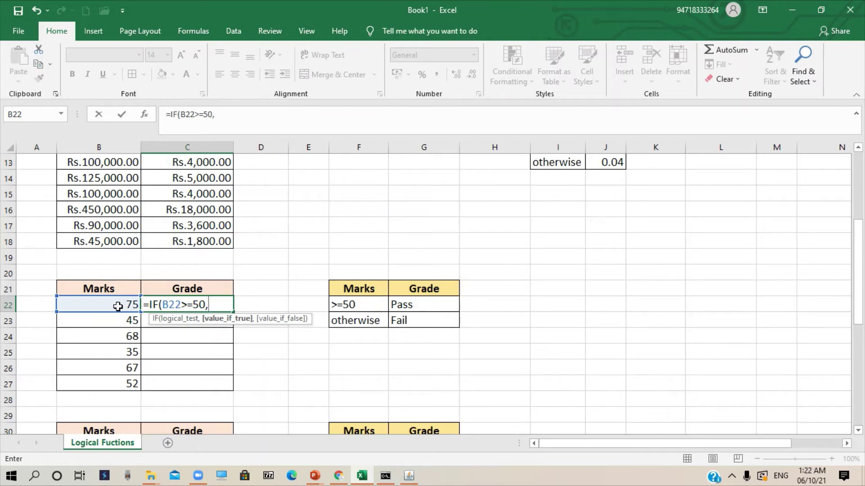
Step: Complete the formula with "Pass" as value_if_true and "Fail" as value_if_false, enter it, and fill it down from C22 to C27
text("Pass",)
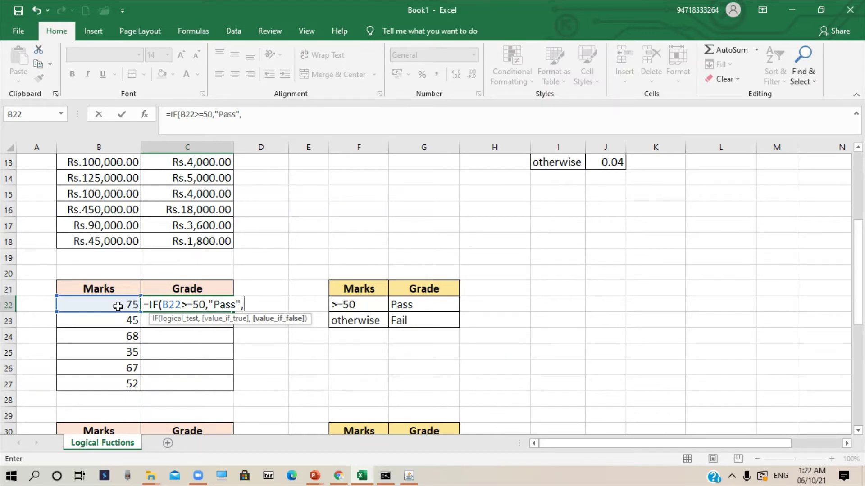
text("Fail"))
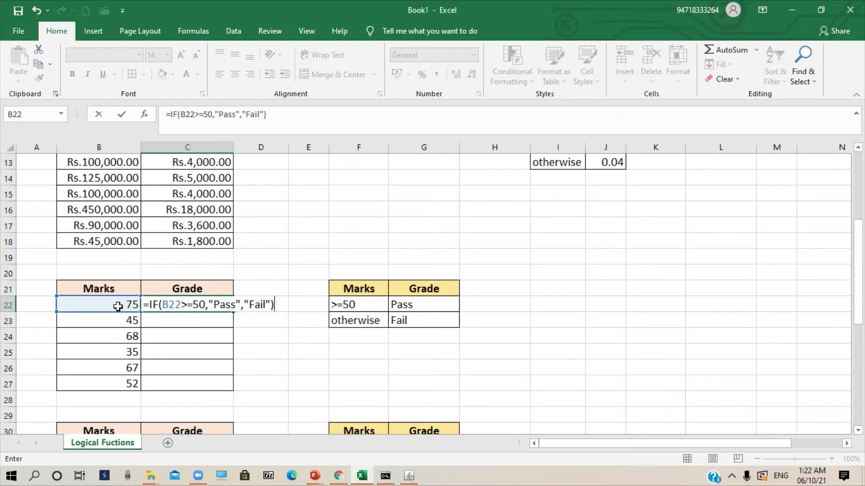
key(Return)
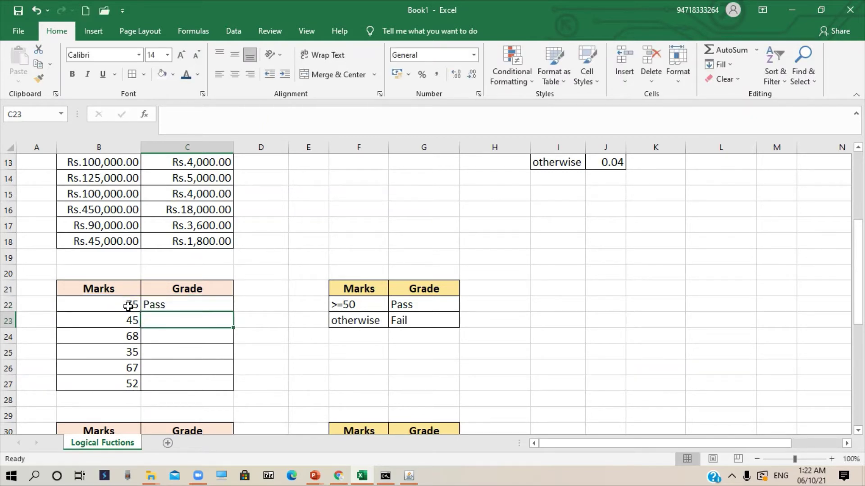
click(187, 304)
drag(233, 312, 227, 390)
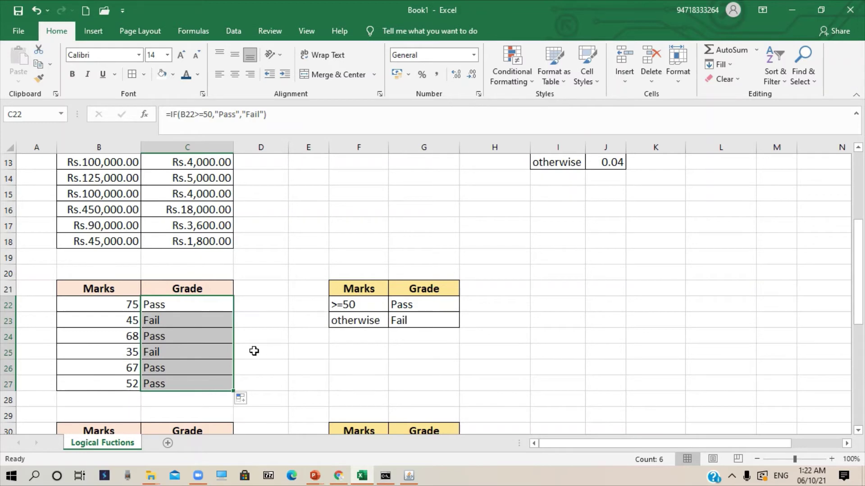
Step: Move the A-to-F grade criteria table from F30:G35 to J30:K35, clearing the space beside the third Grade column
scroll(218, 333, down, 3)
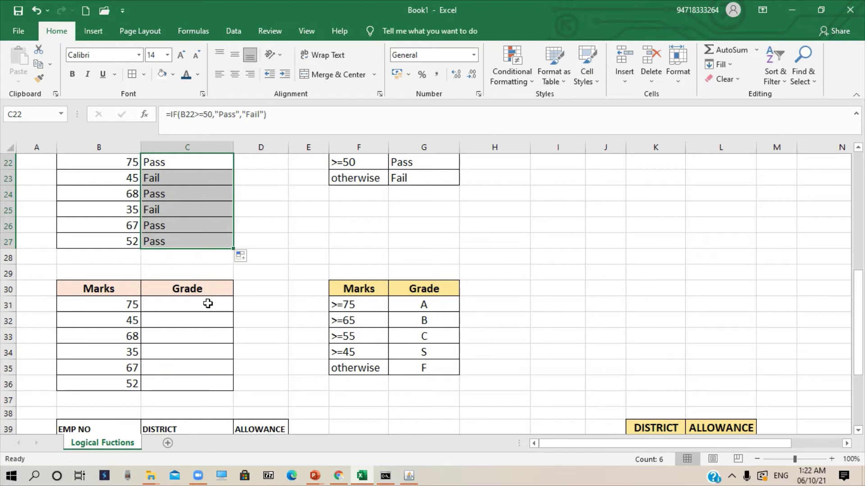
click(374, 290)
drag(375, 289, 675, 371)
Step: Start an IF formula in Grade cell C31 with the logical test B31>=75 and "A" as value_if_true
click(226, 305)
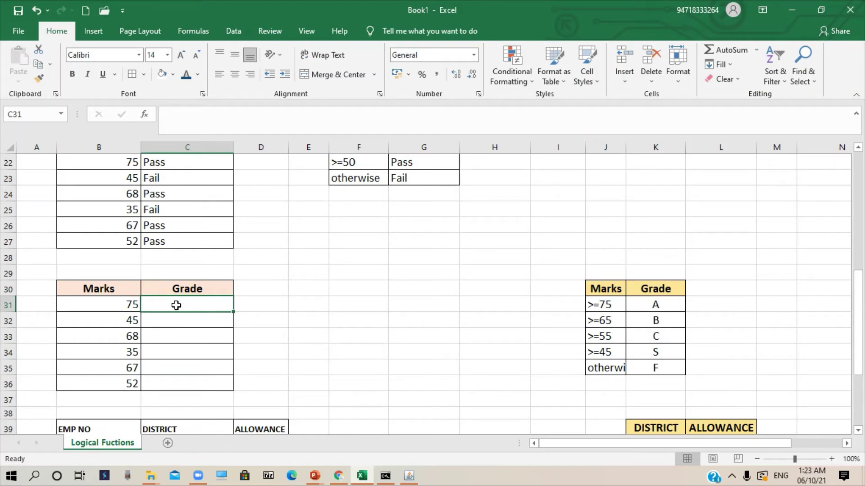
text(=if)
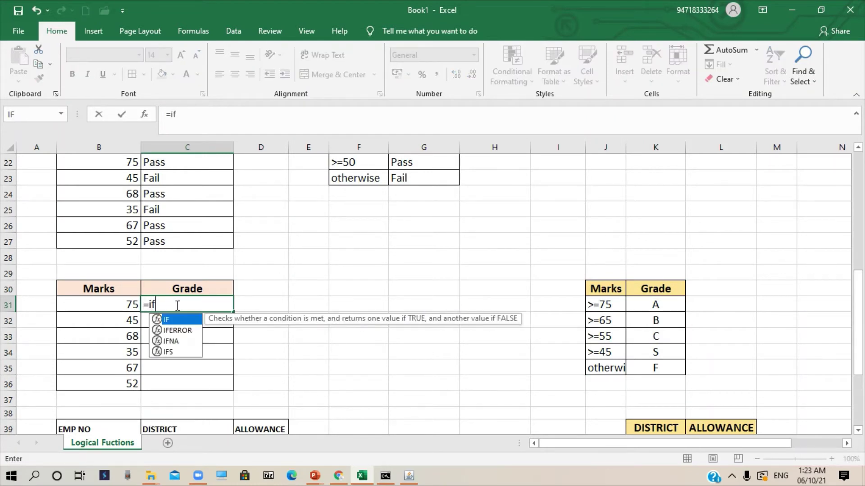
key(BackSpace)
key(BackSpace)
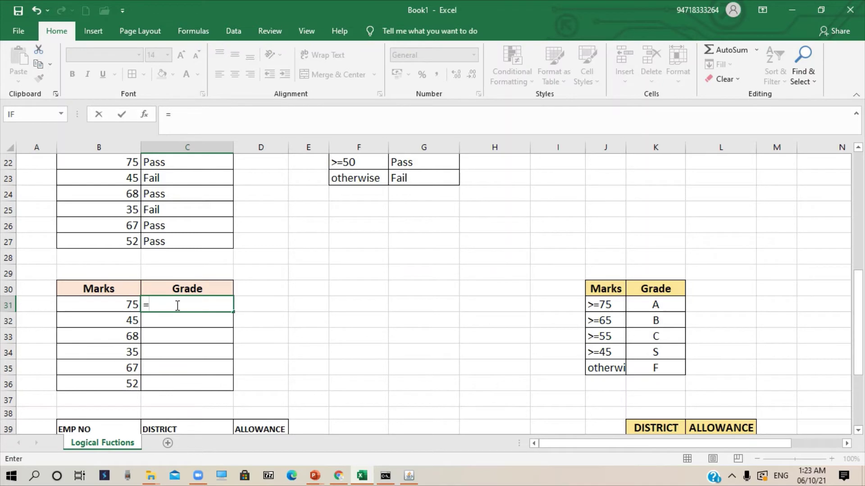
text(IF)
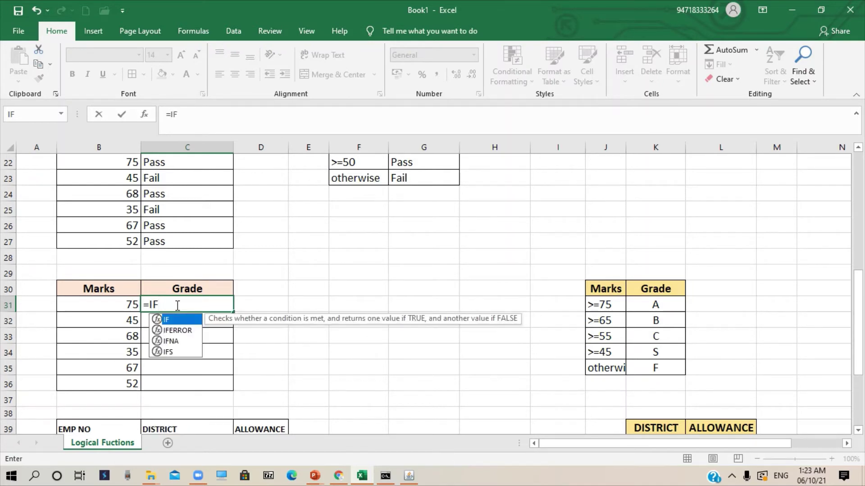
text(()
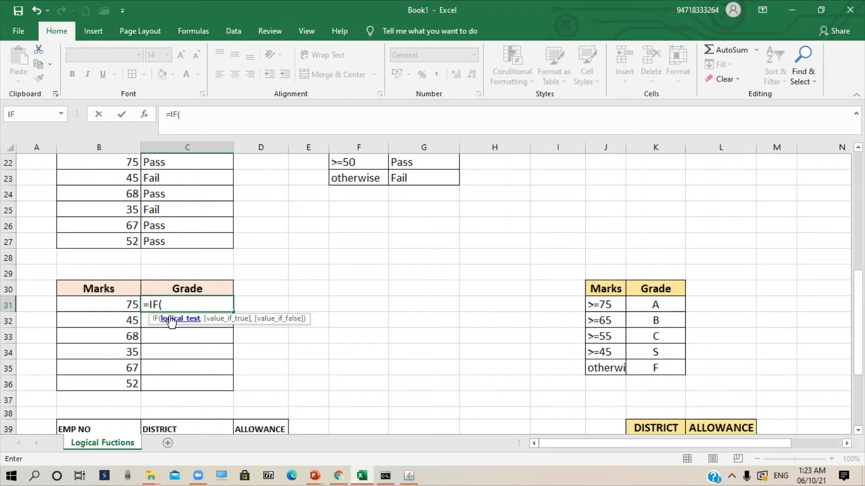
click(126, 305)
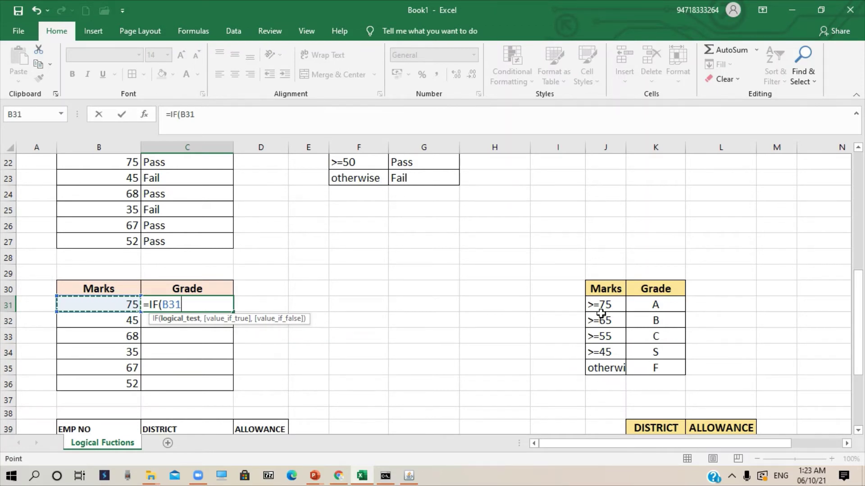
text(>=)
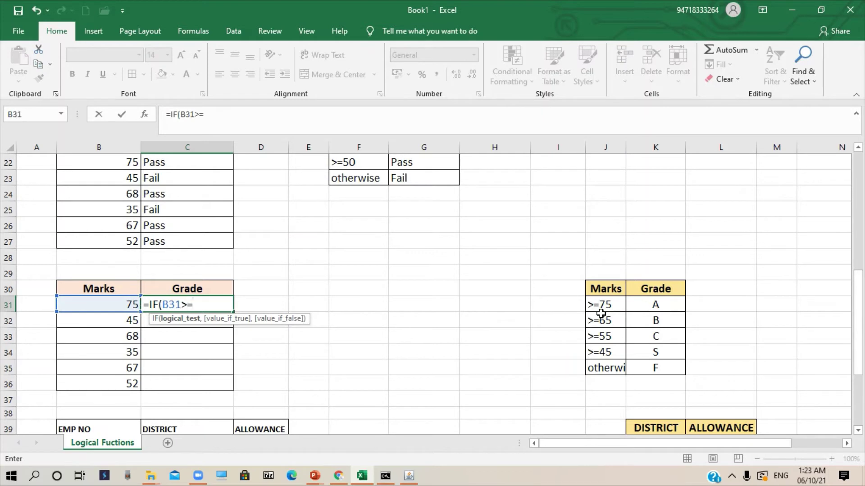
text(75,")
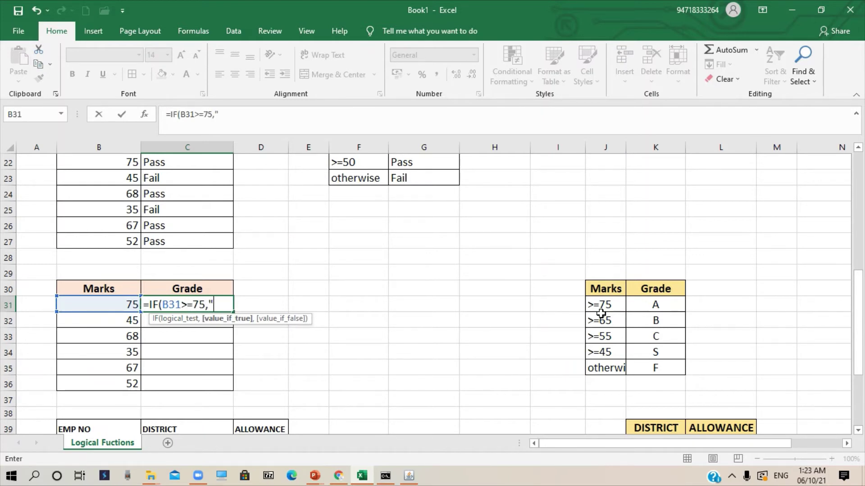
text(A",)
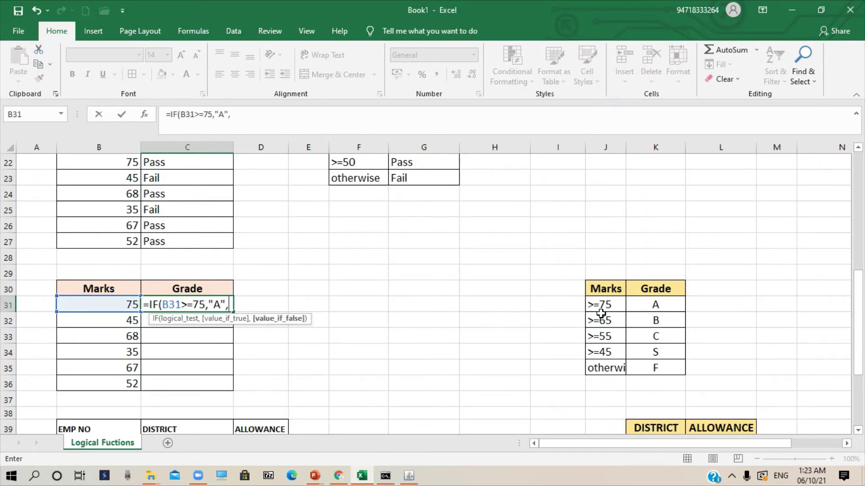
Step: Nest a second IF as the value_if_false argument, testing B31>=65 and returning "B"
text(IF()
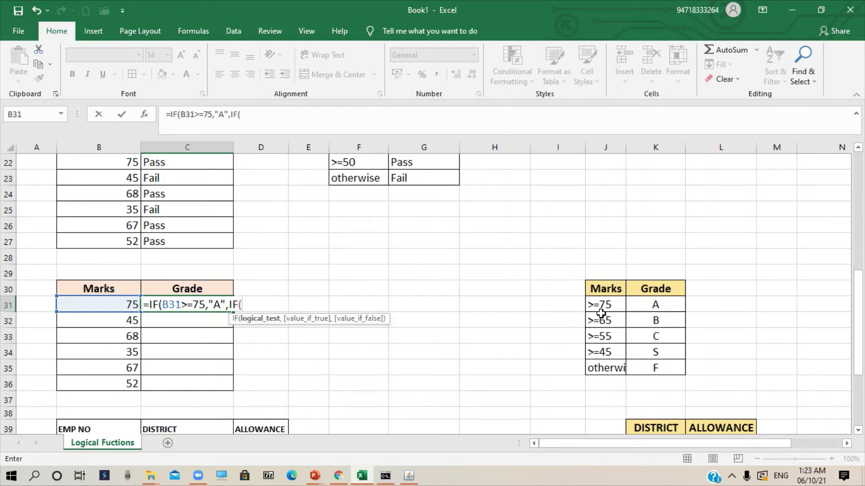
click(106, 305)
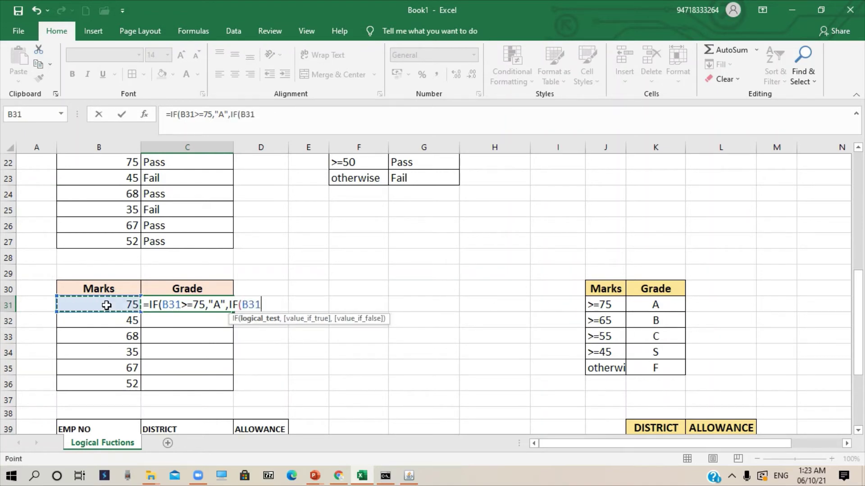
text(>=65,)
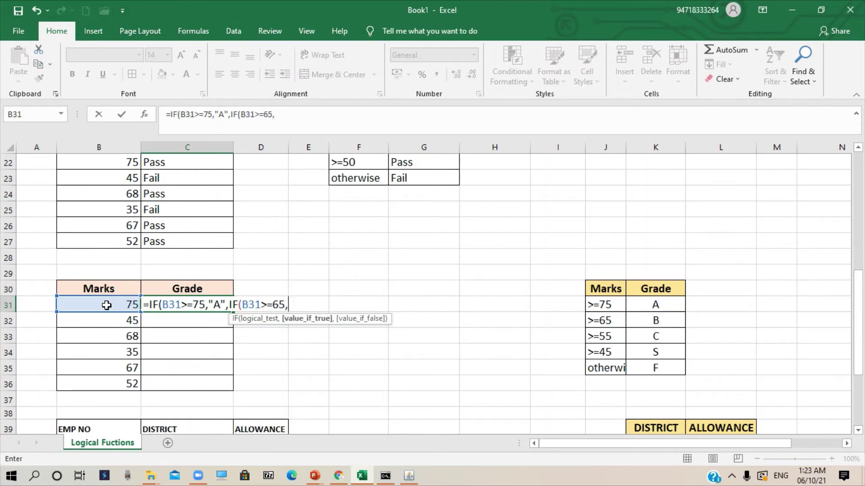
text("B",)
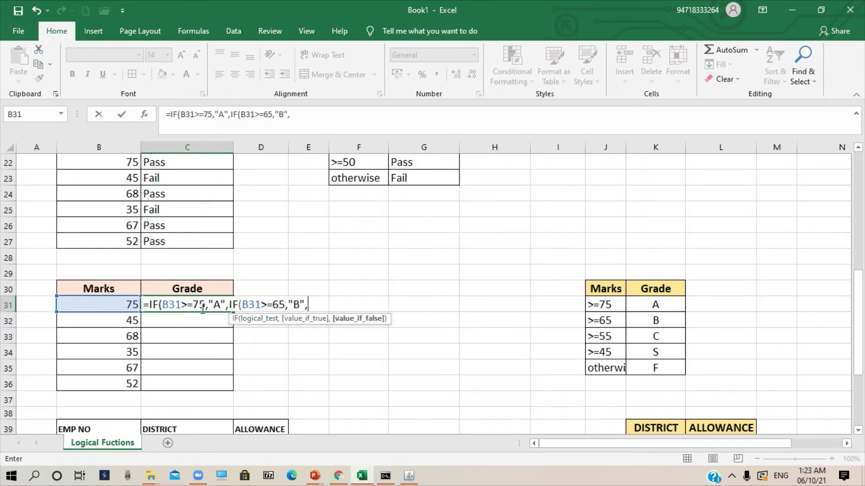
Step: Nest a third IF inside the C31 formula, testing B31>=55 and returning "C"
text(IF()
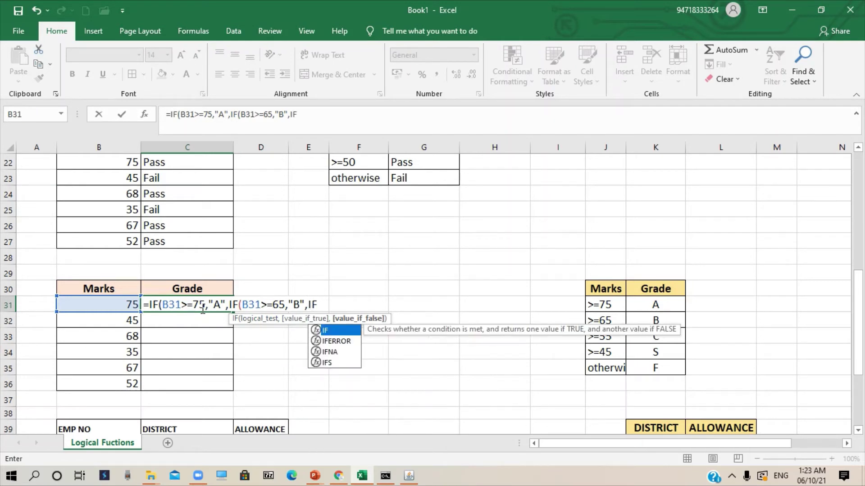
click(116, 307)
text(>=)
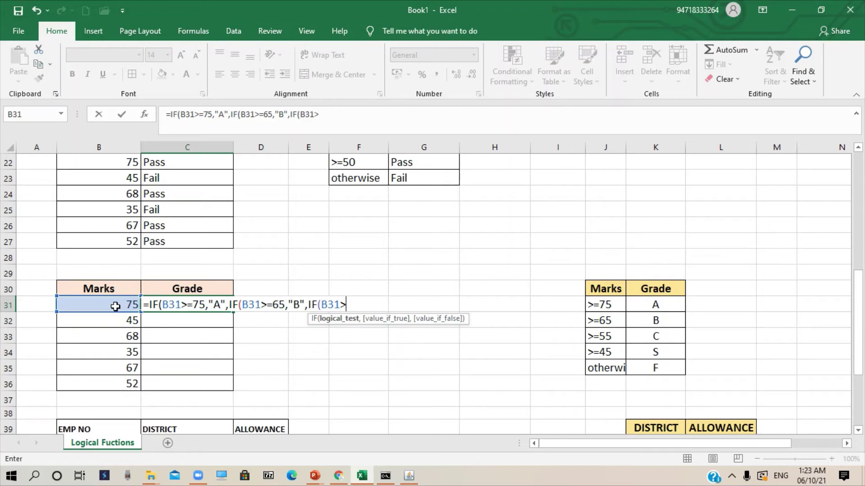
text(55,")
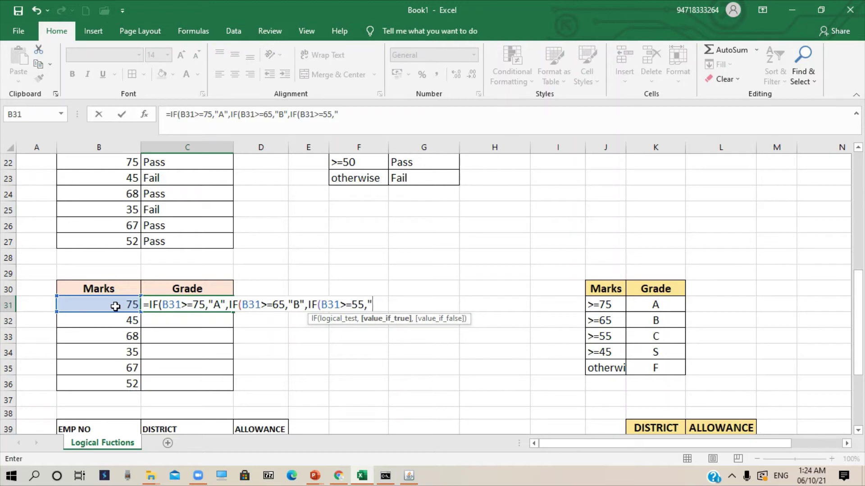
text(C",)
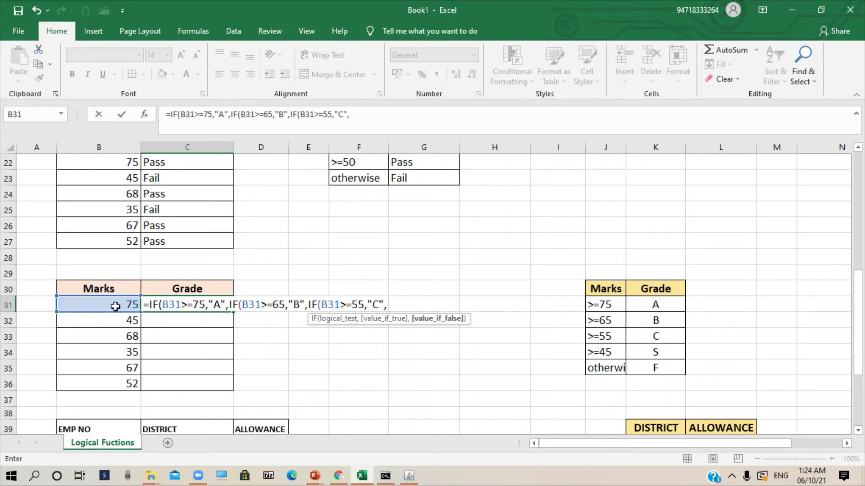
Step: Nest a fourth IF inside the C31 formula, testing B31>=45 and returning "S", ready for its value_if_false argument
text(IF)
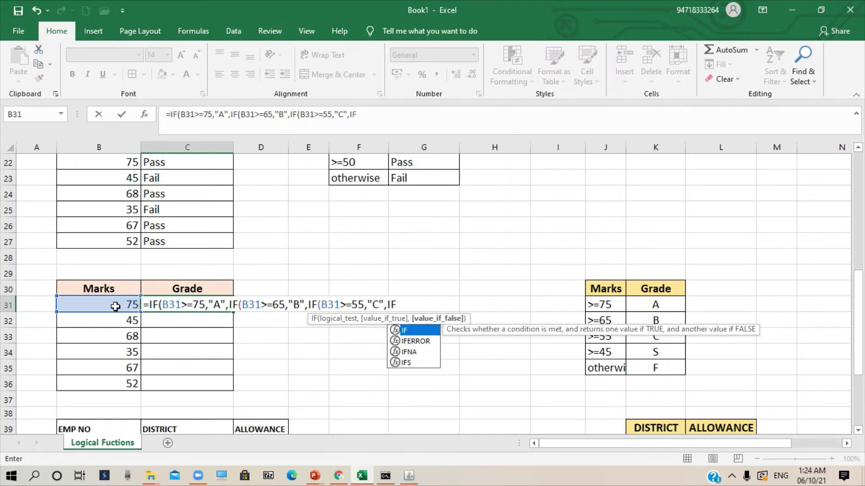
text(()
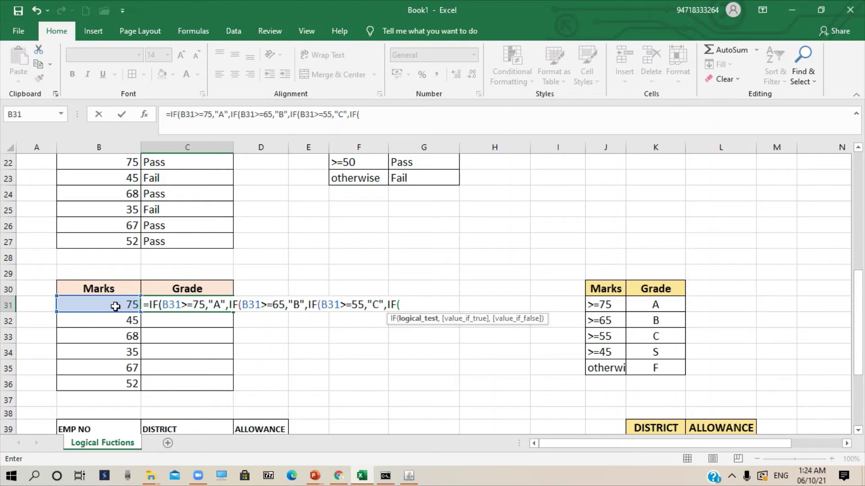
click(116, 306)
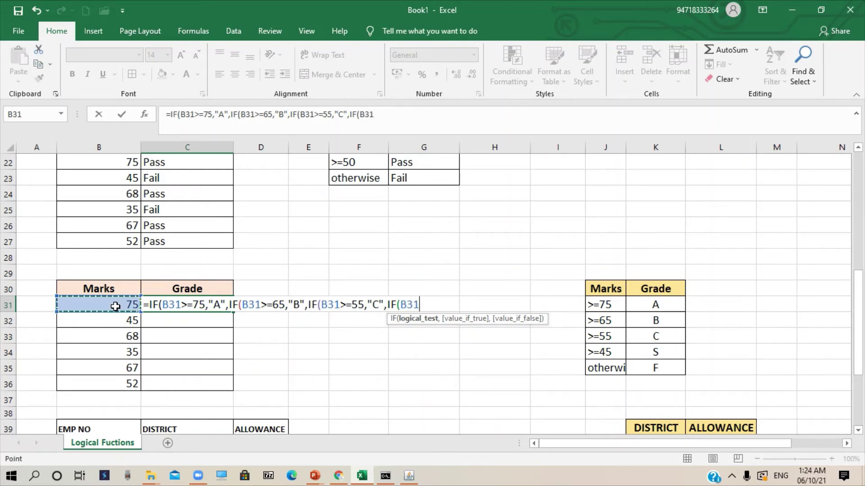
text(>=)
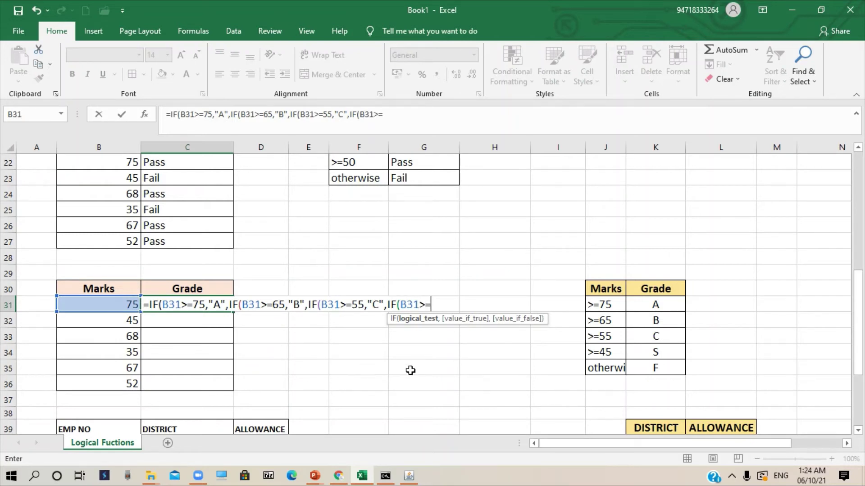
text(45,)
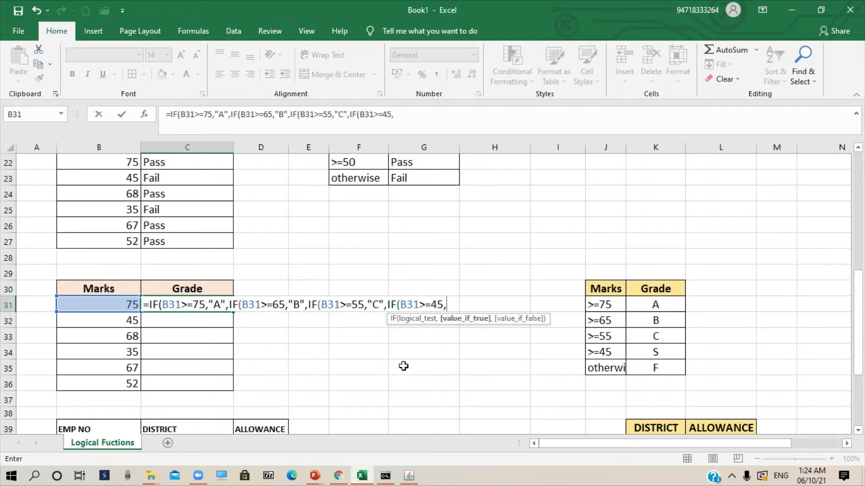
text("S")
text(,)
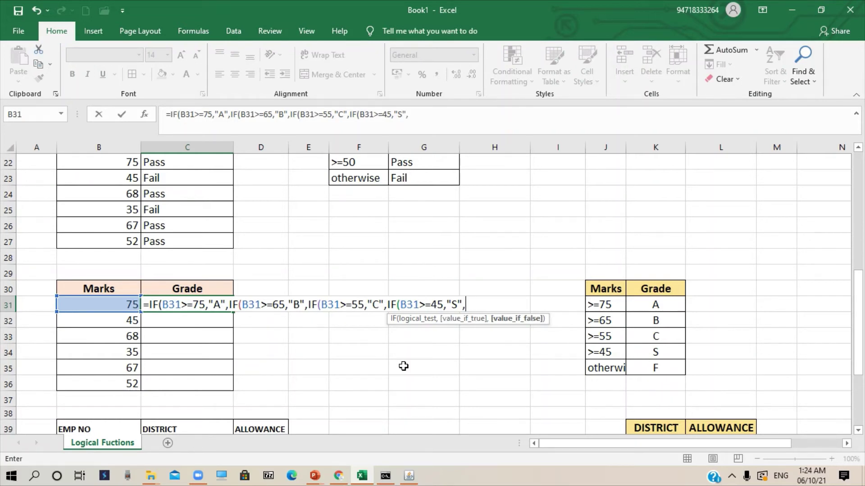
Step: Complete the nested IF in C31 with "F" as the final value_if_false, and fill the formula down to C36
text("F")
text())))
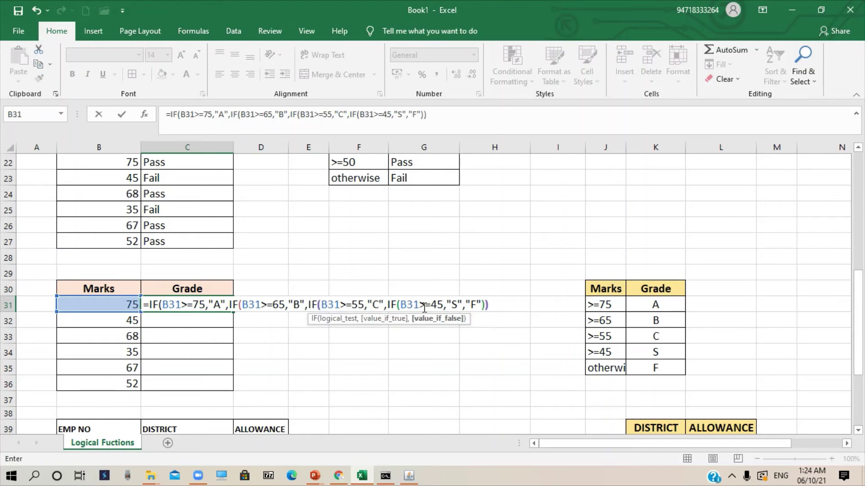
text())
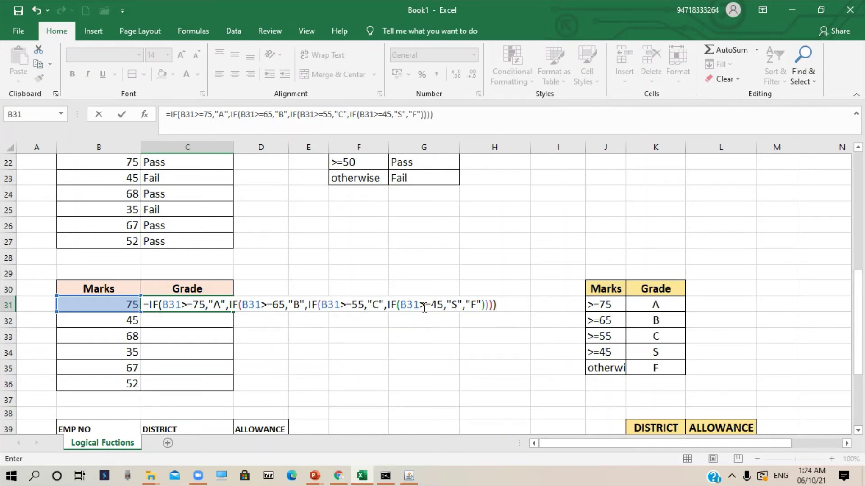
key(Return)
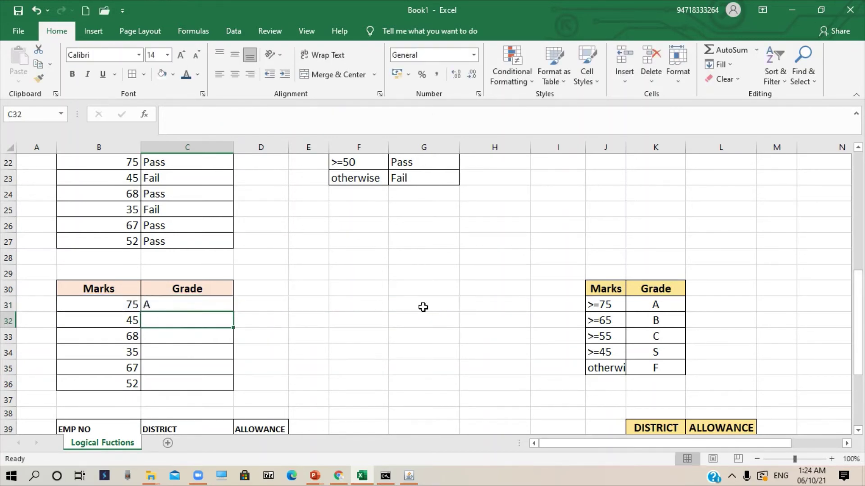
click(201, 305)
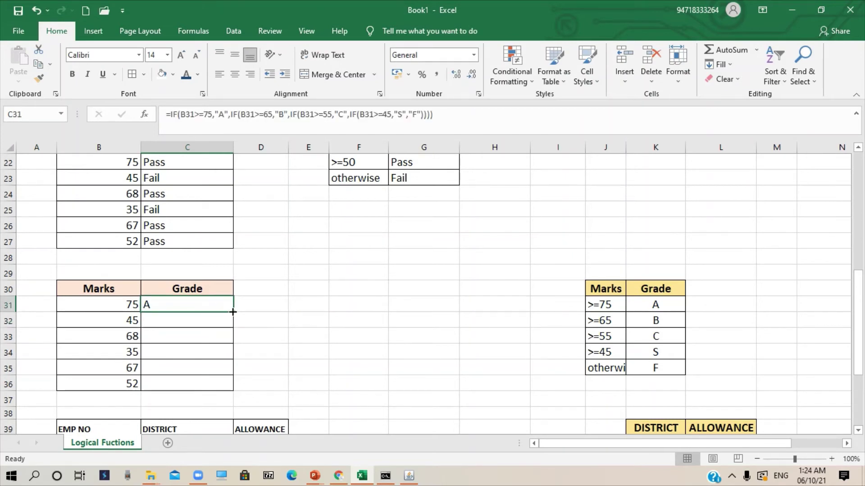
drag(233, 312, 232, 390)
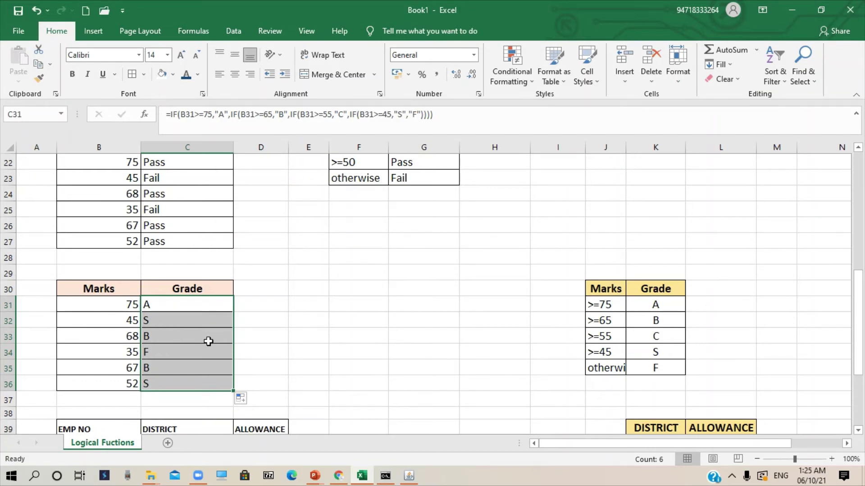
Step: Display the sheet's formulas instead of results and open the nested IF in C31 to read it in full
click(188, 36)
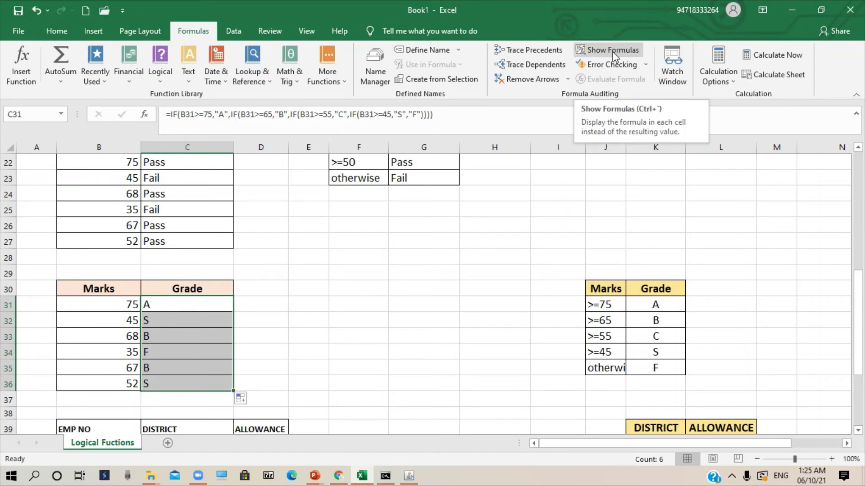
click(612, 51)
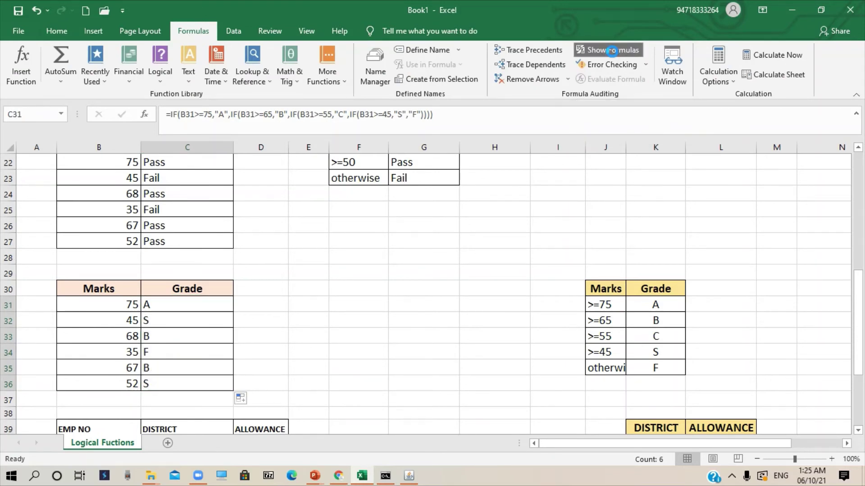
click(611, 50)
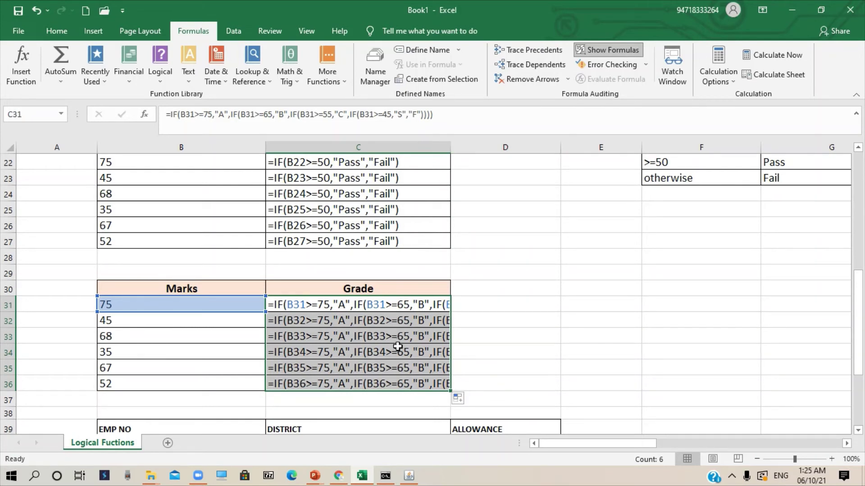
double_click(429, 305)
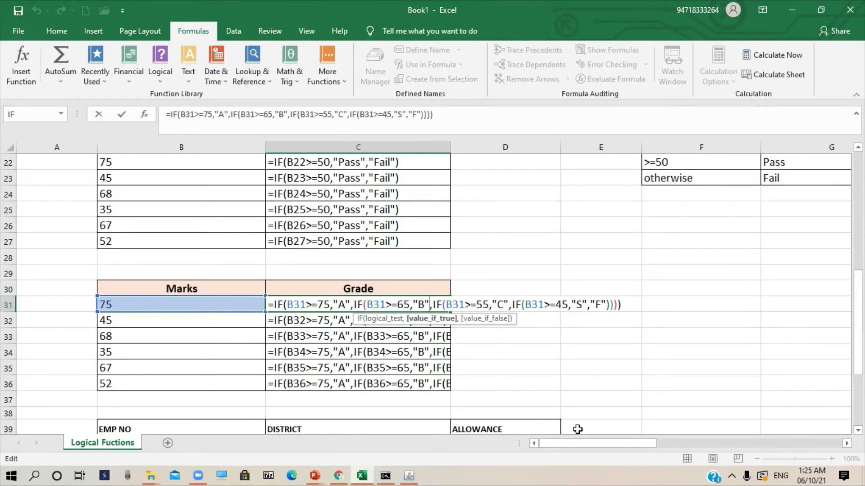
key(Return)
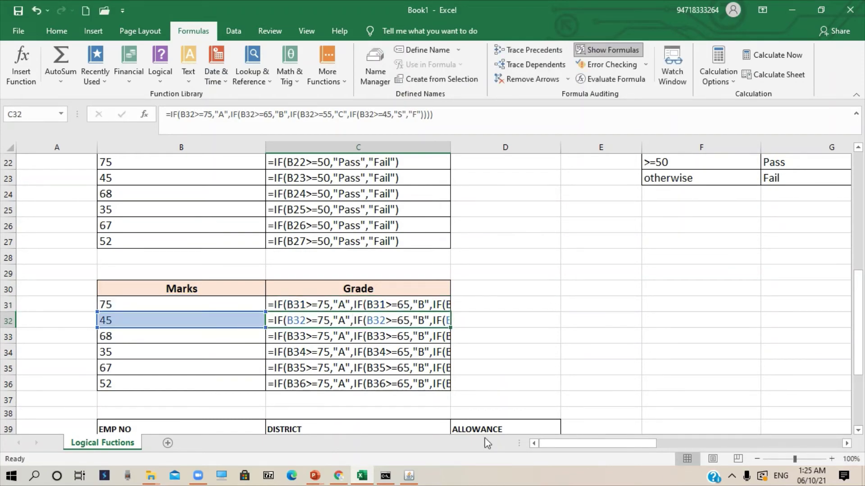
Step: Select the first Allowance cell, D40, and switch the sheet back to showing results instead of formulas
scroll(360, 423, down, 2)
scroll(312, 341, down, 1)
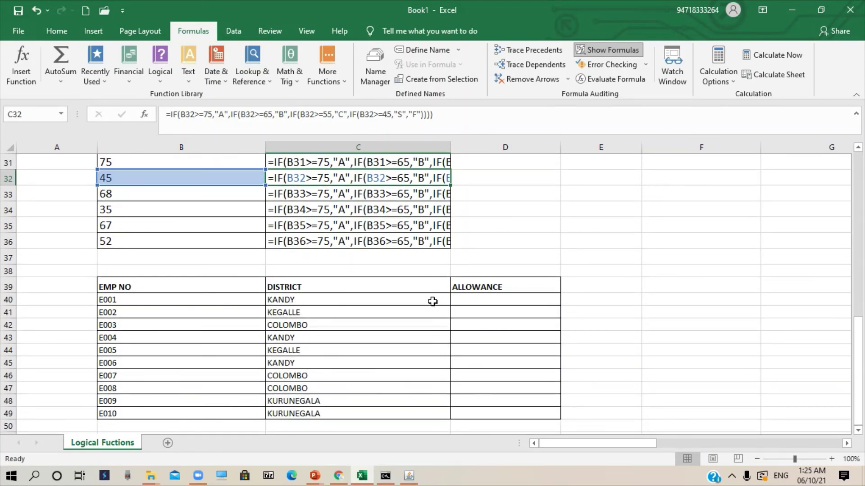
click(486, 301)
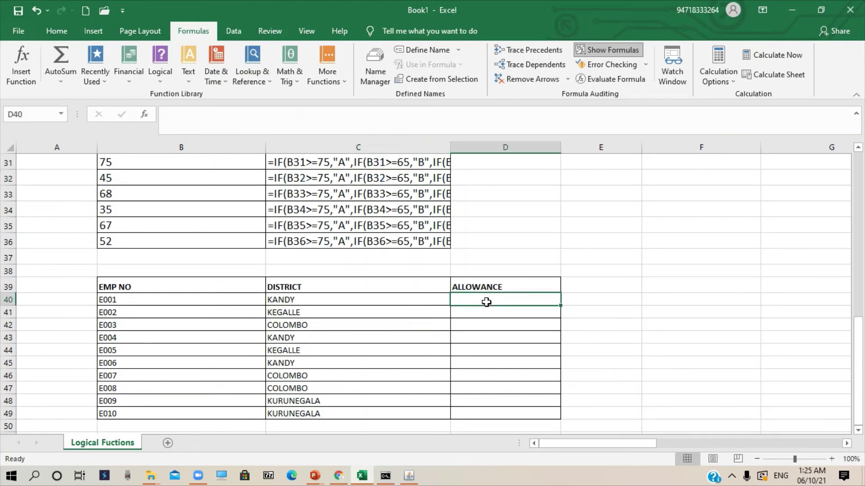
click(612, 49)
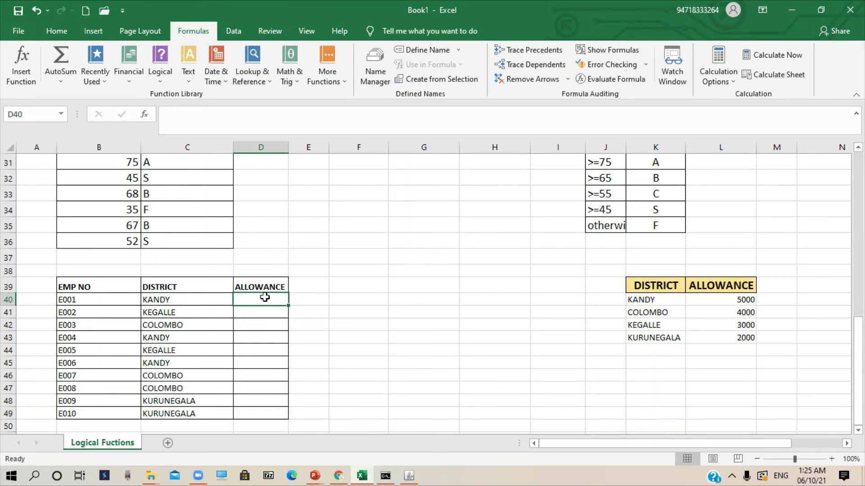
Step: Start an IF formula in D40 with the logical test C40=$K$40 and the absolute reference $L$40 as value_if_true
text(=if)
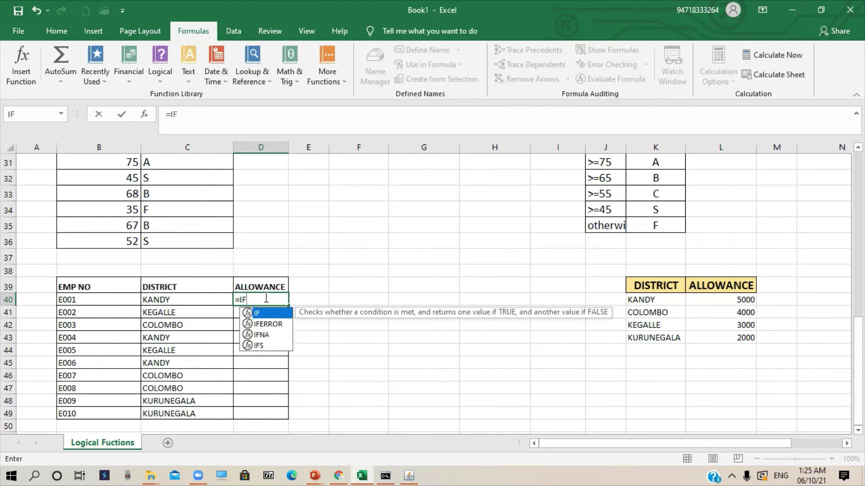
key(Tab)
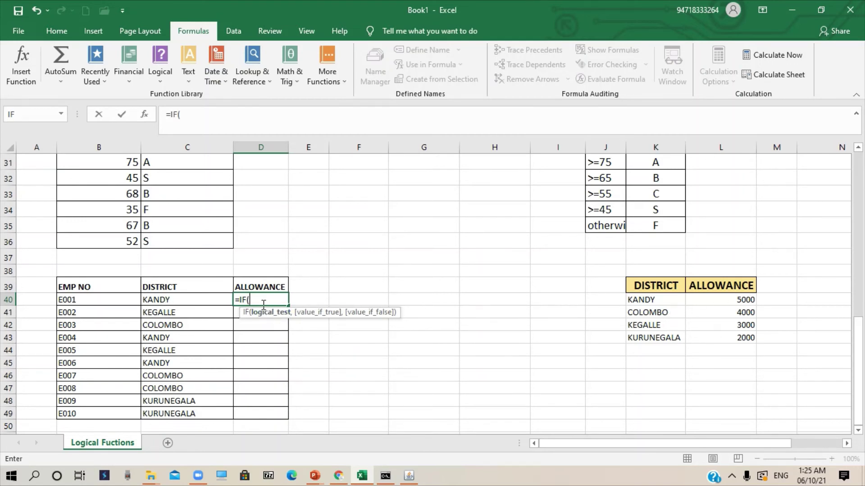
click(179, 303)
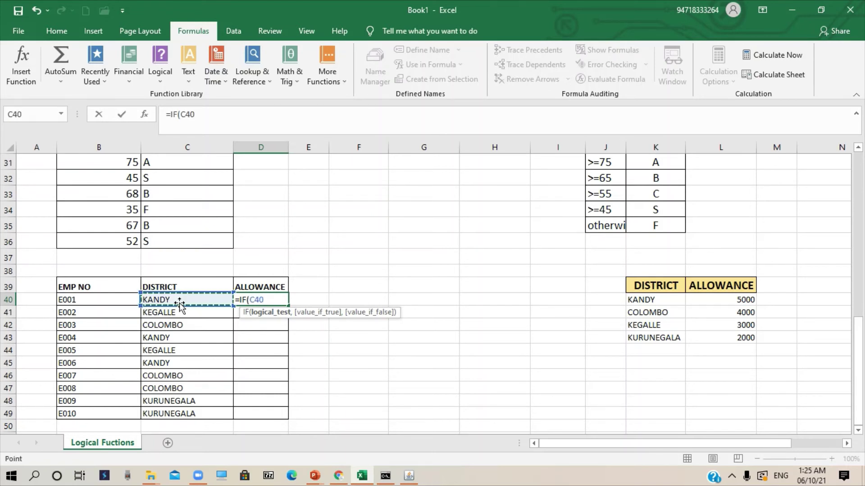
text(=")
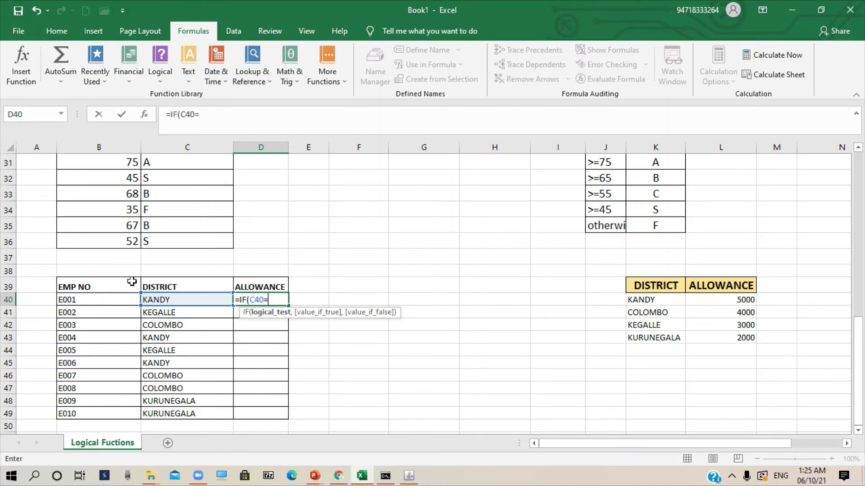
click(647, 303)
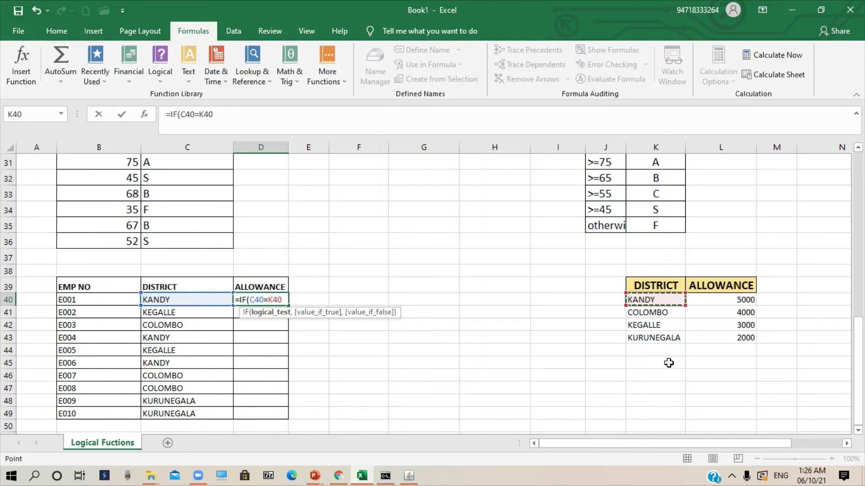
key(F4)
text(,)
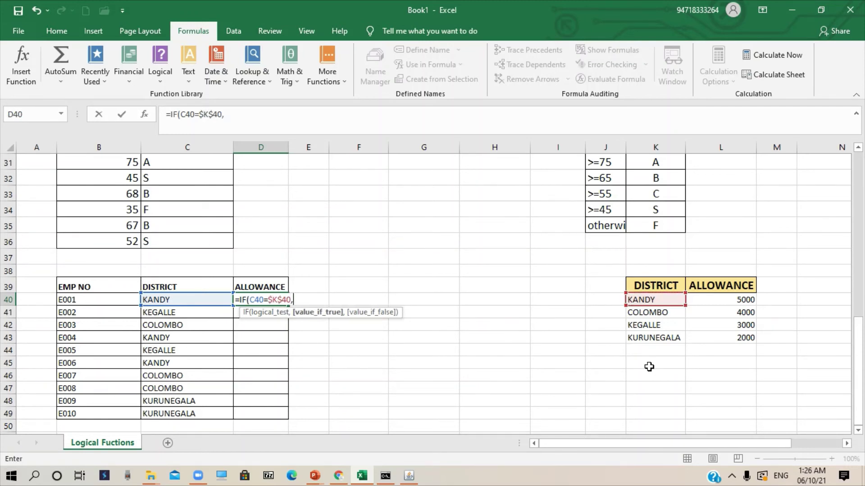
click(734, 301)
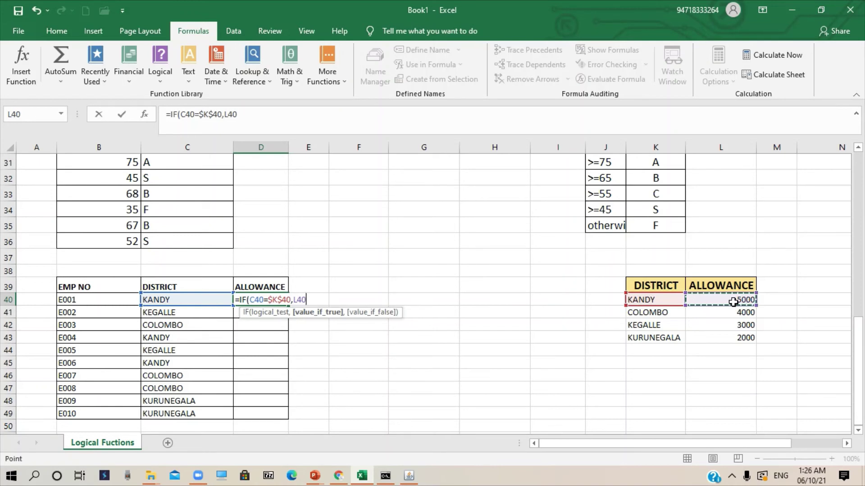
key(F4)
text(,)
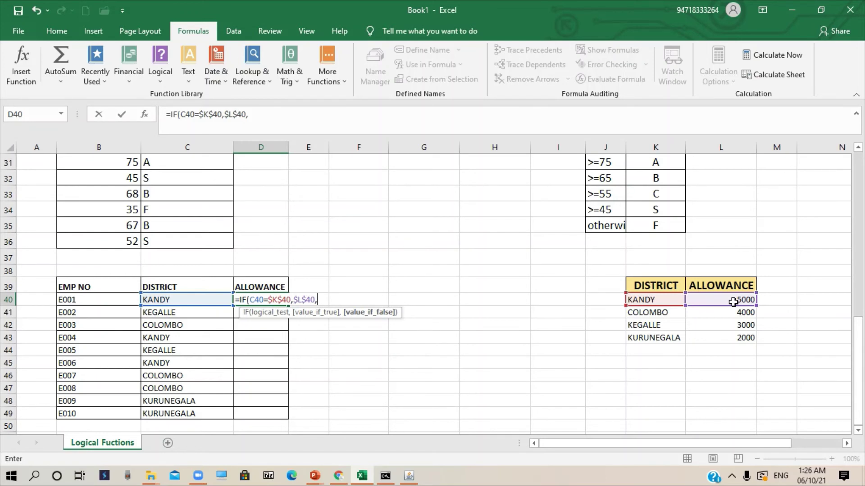
Step: Nest a second IF as the value_if_false argument in D40, testing C40=$K$41 and returning $L$41
text(IF()
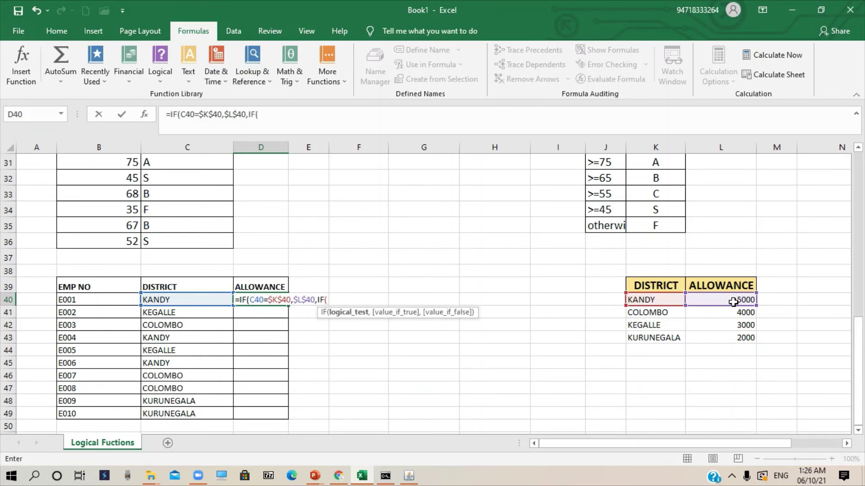
click(207, 300)
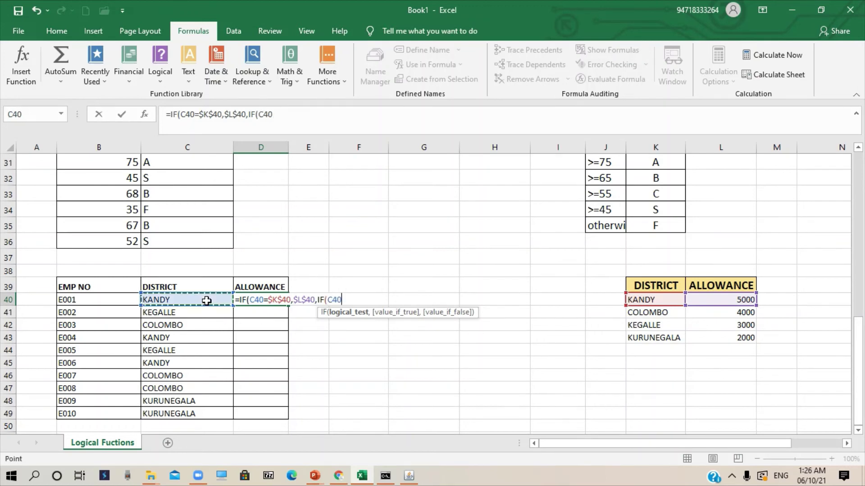
text(=)
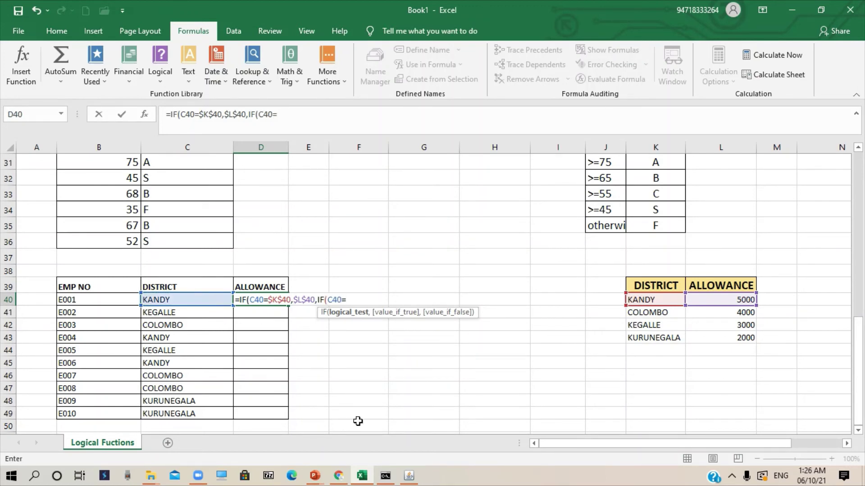
click(648, 314)
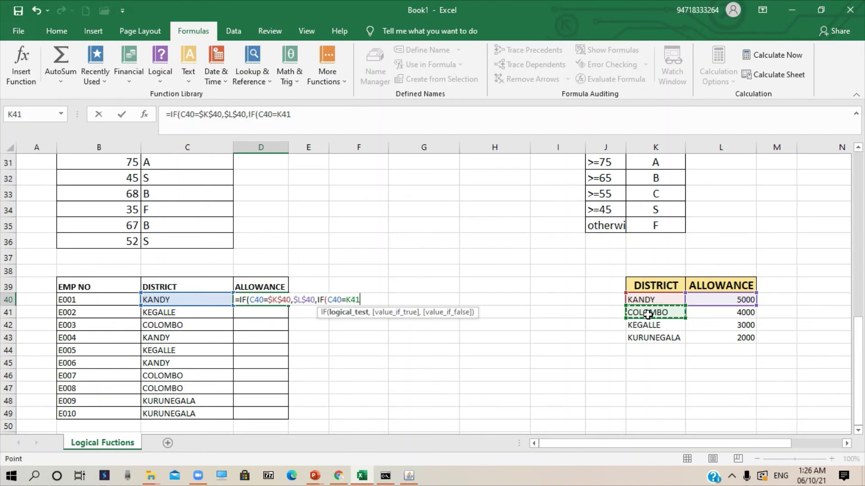
key(F4)
text(,)
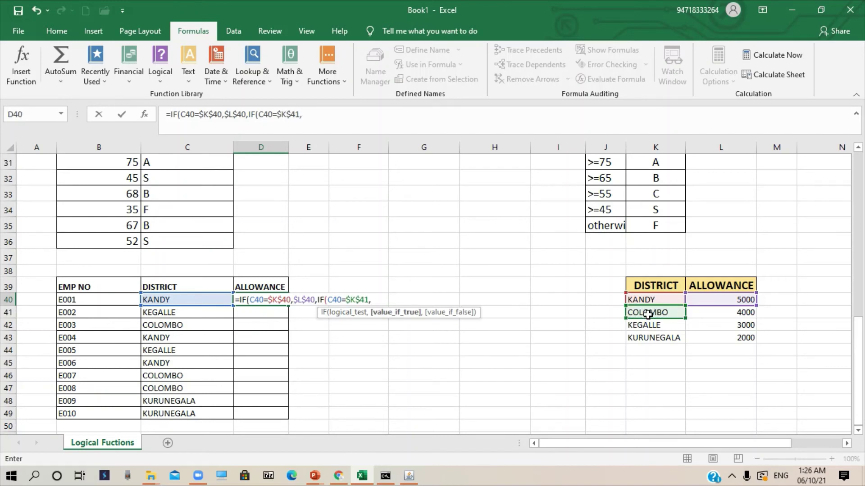
click(712, 314)
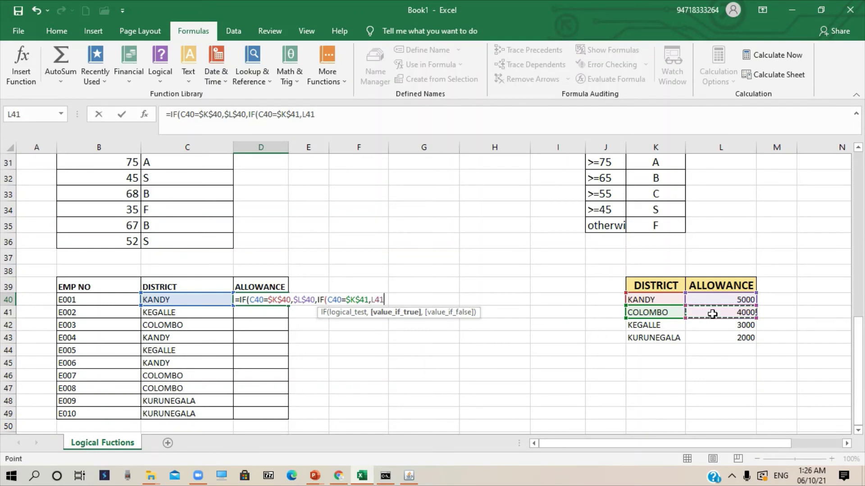
key(F4)
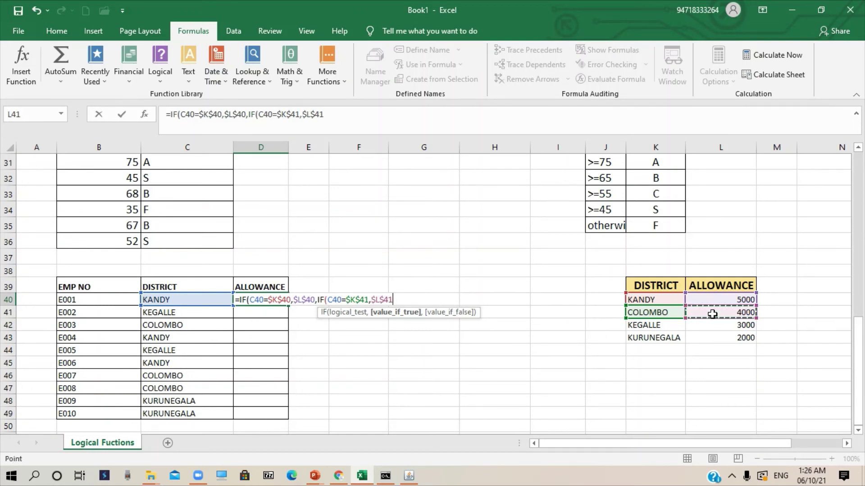
text(,)
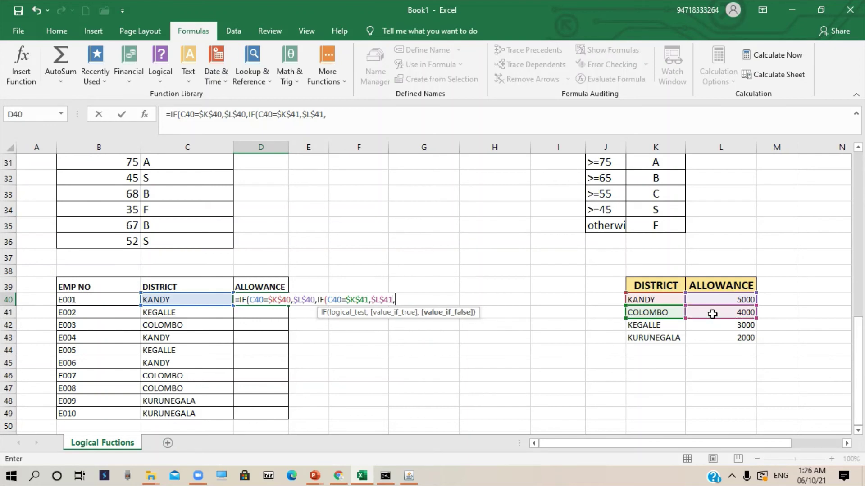
Step: Continue the value_if_false part of the D40 formula with the test C40=$K$42 and the absolute result reference $L$42
click(166, 299)
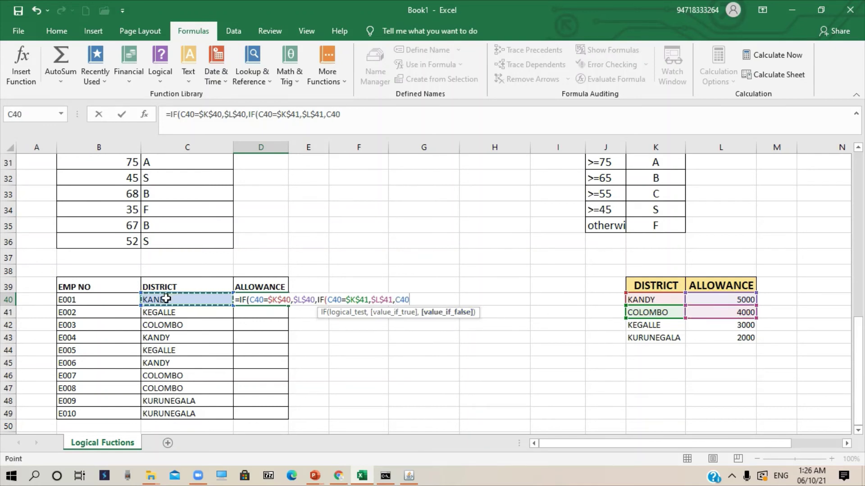
text(=)
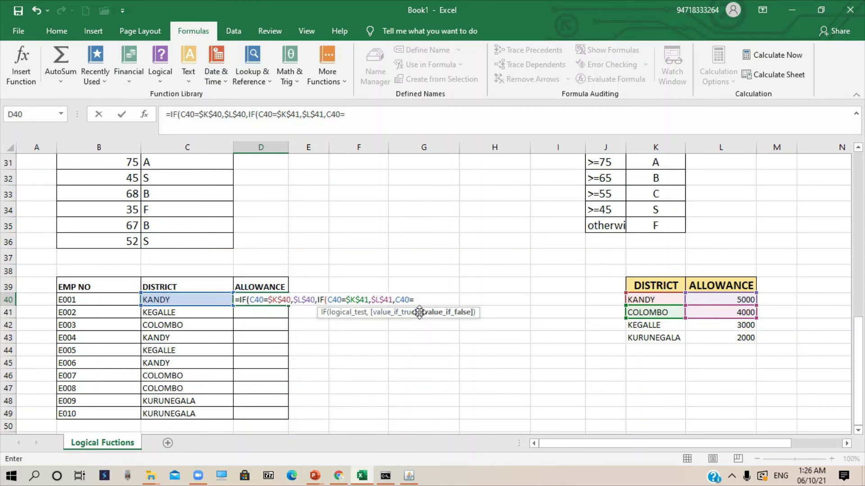
click(644, 328)
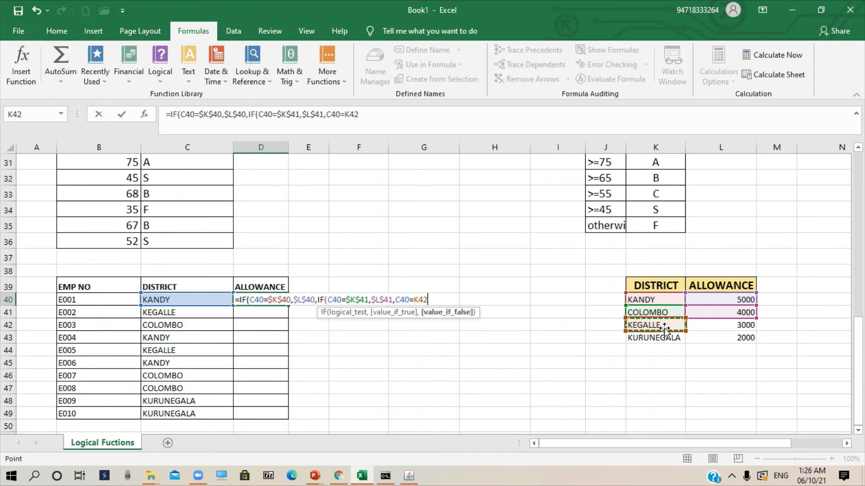
key(F4)
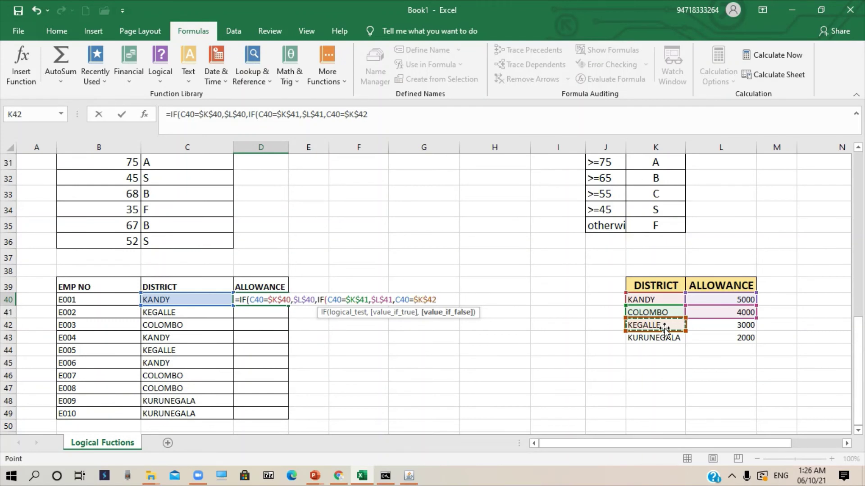
text(,)
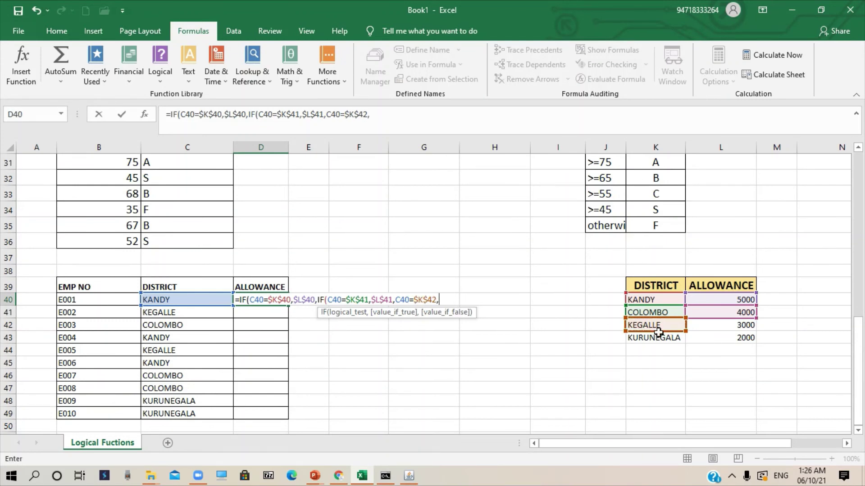
click(731, 325)
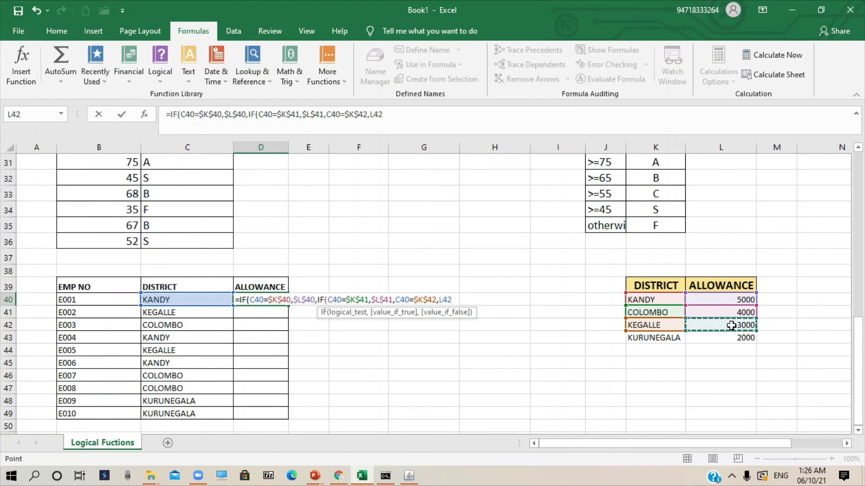
key(F4)
text(,)
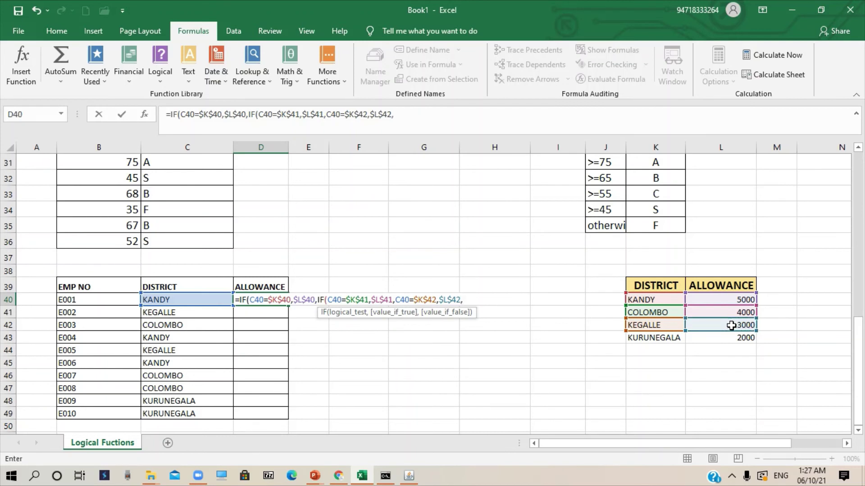
Step: Nest another IF in D40 that tests C40=$K$43, returns $L$43 when true and 0 otherwise
text(IF)
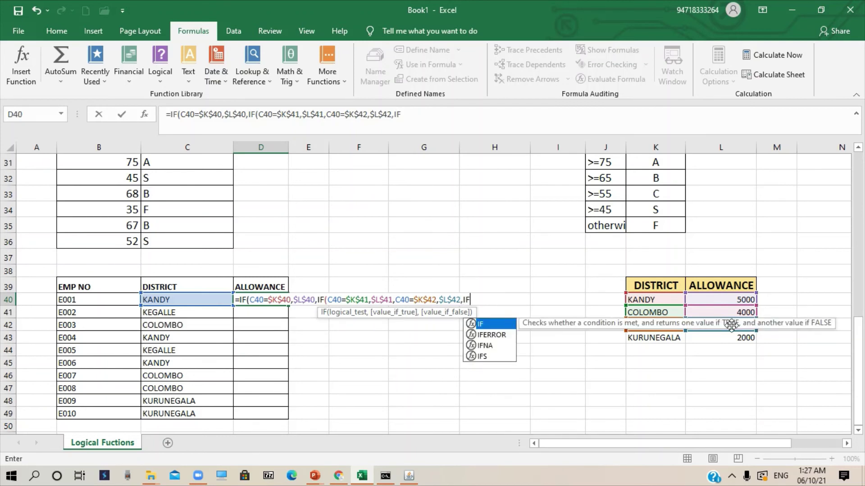
text(()
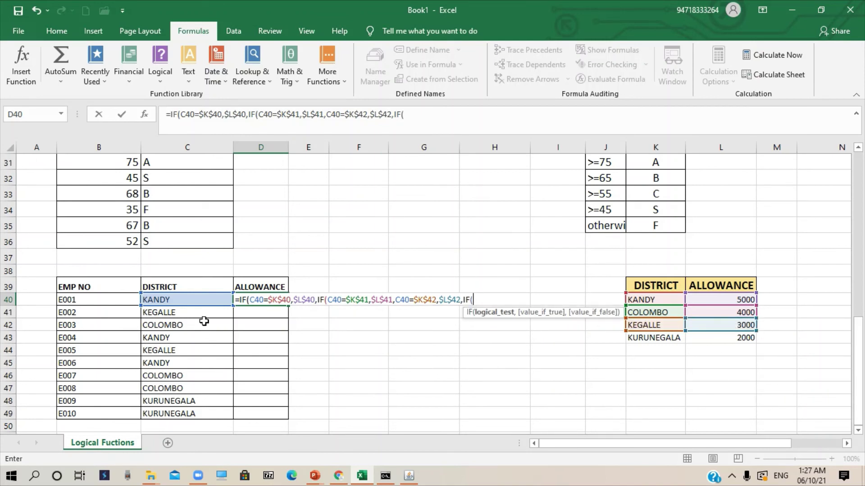
click(191, 299)
text(=)
click(646, 336)
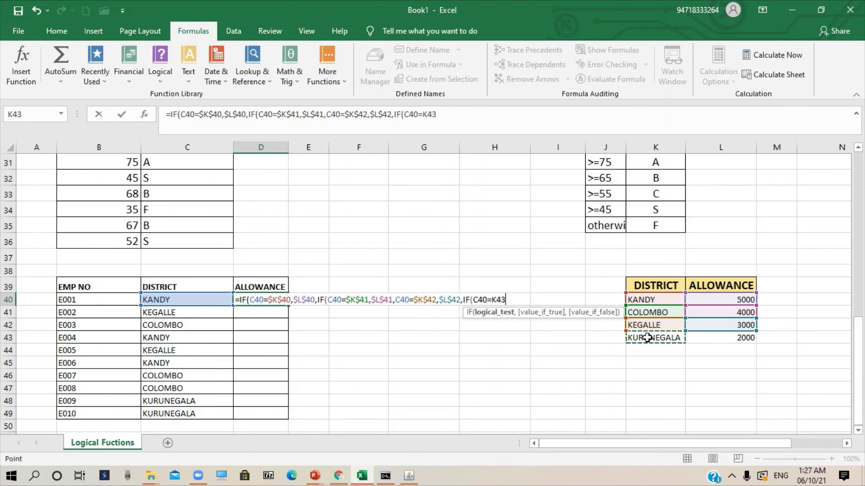
key(F4)
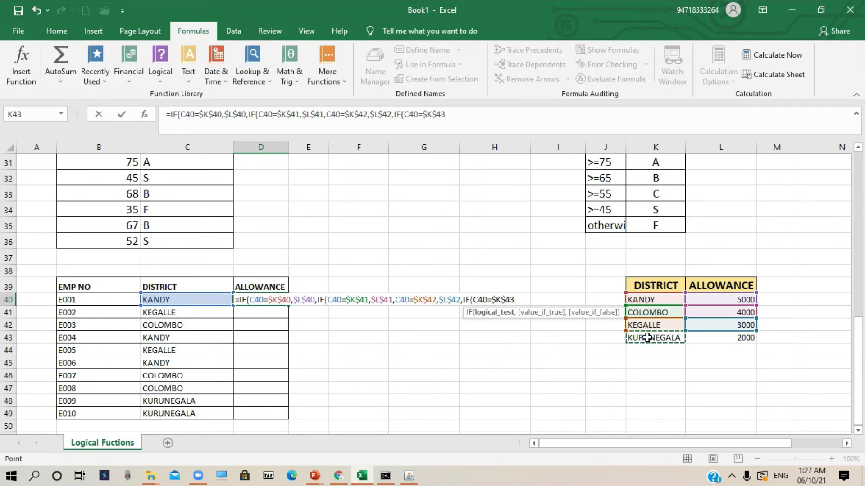
text(,)
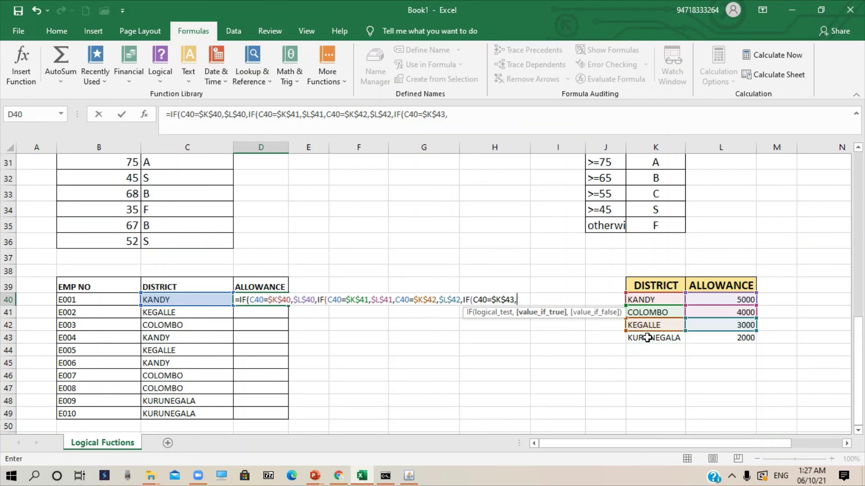
click(711, 337)
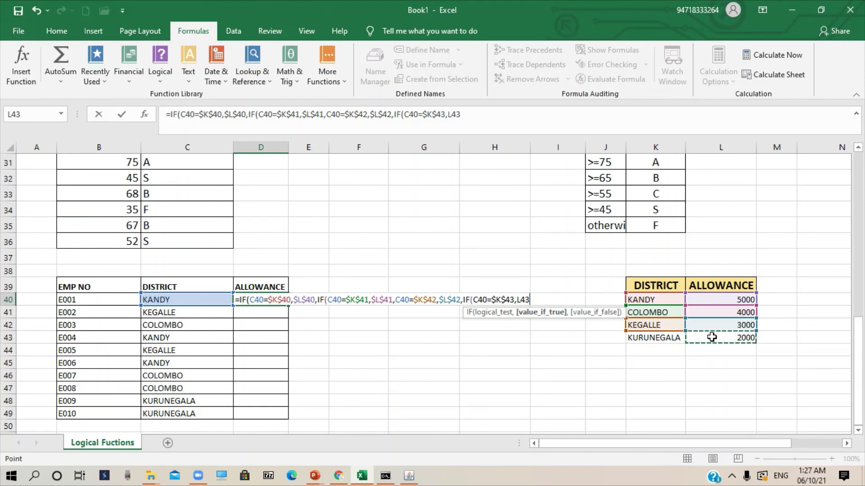
key(F4)
text(,0)
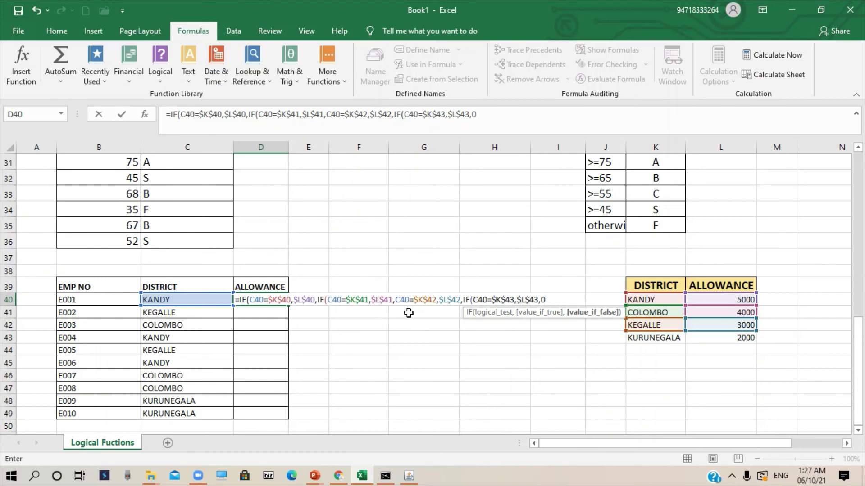
Step: Insert the missing IF( before C40=$K$42 in D40, then close all four nested IFs and enter the formula
click(397, 299)
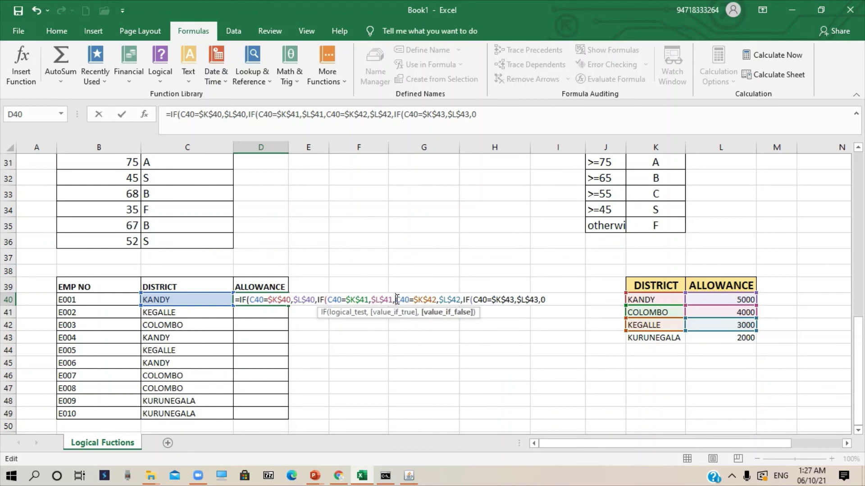
text(IF)
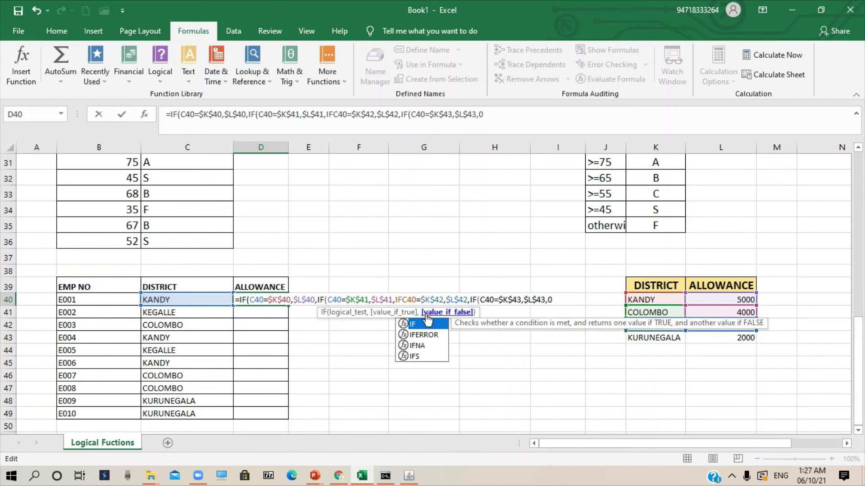
text(()
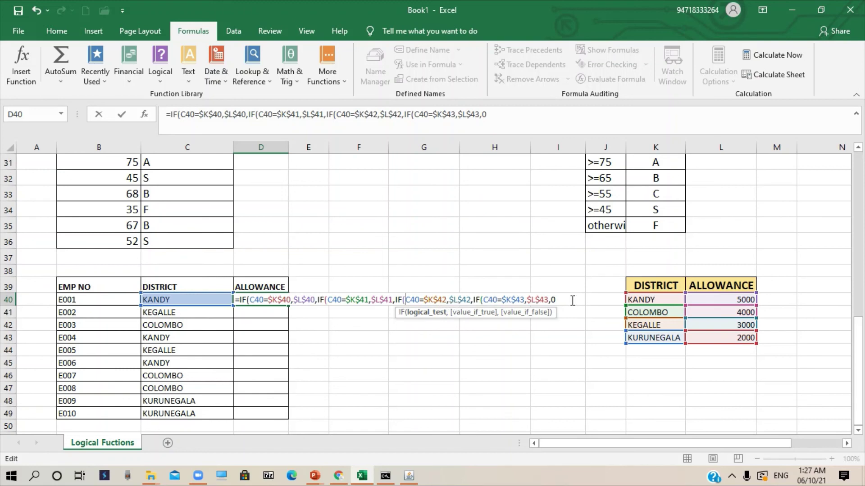
click(558, 299)
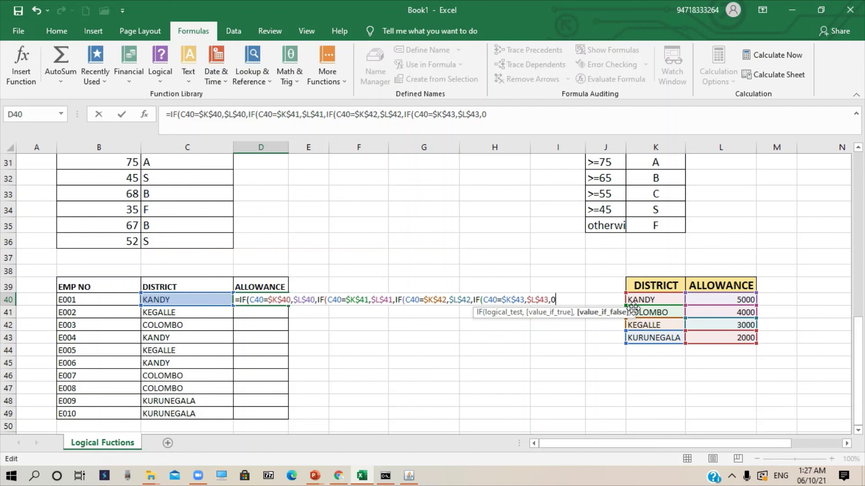
text())
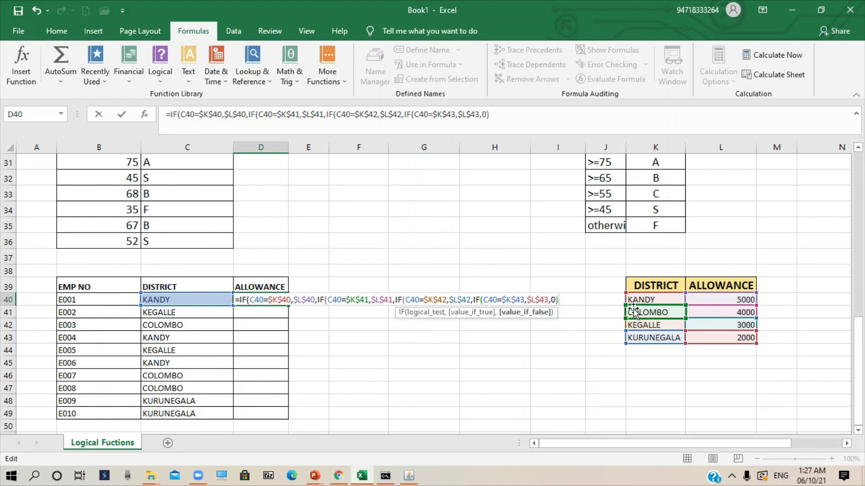
text()))
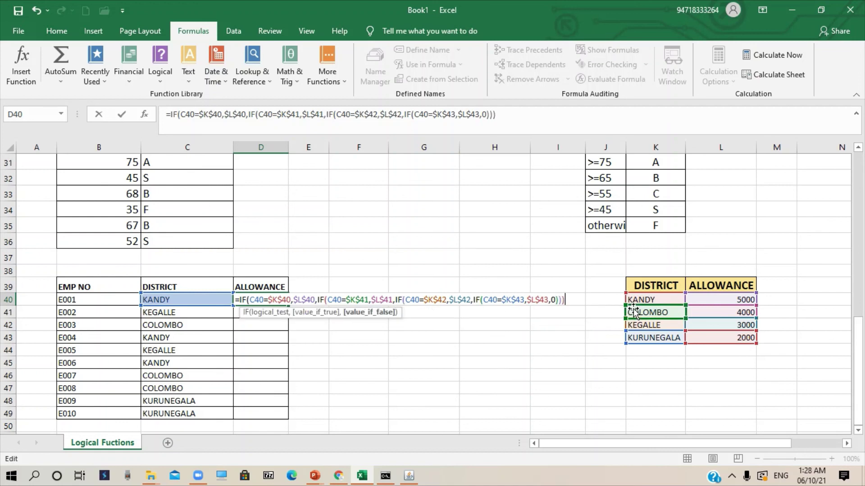
text())
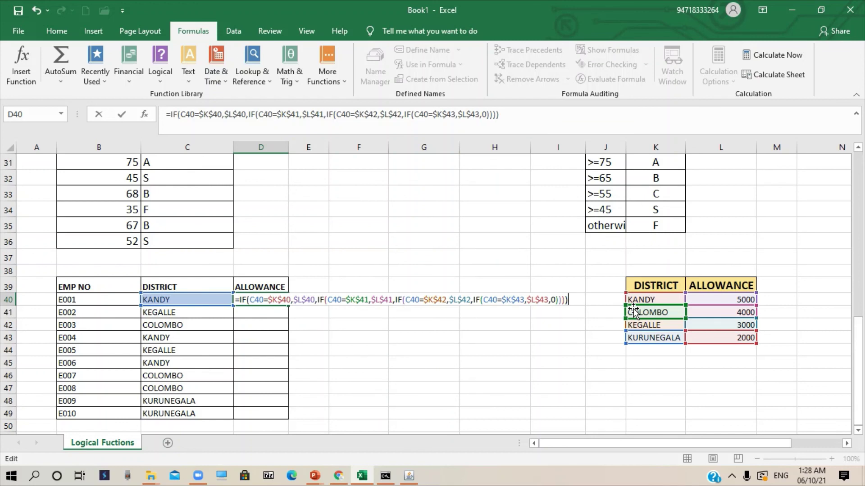
key(Return)
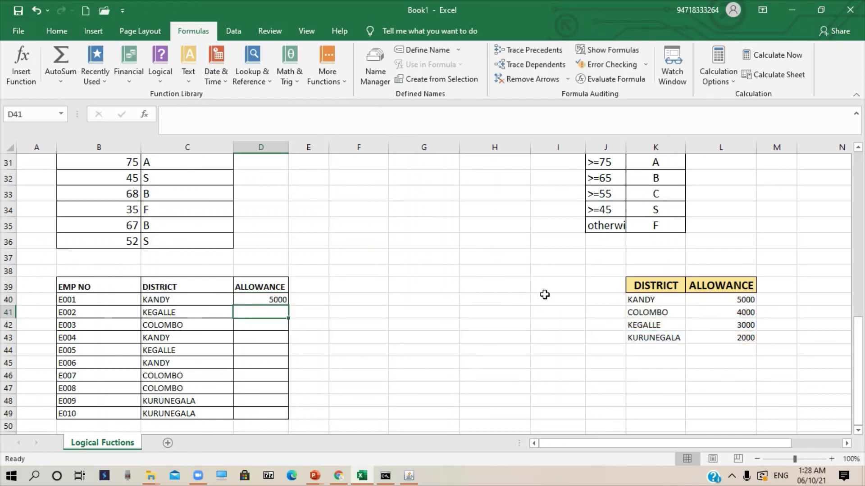
Step: Fill the allowance formula from D40 down to D49
click(256, 299)
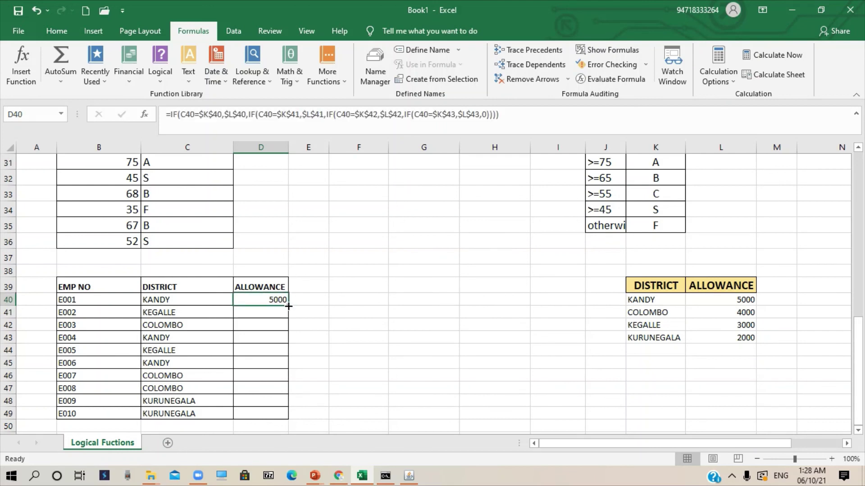
drag(288, 306, 277, 418)
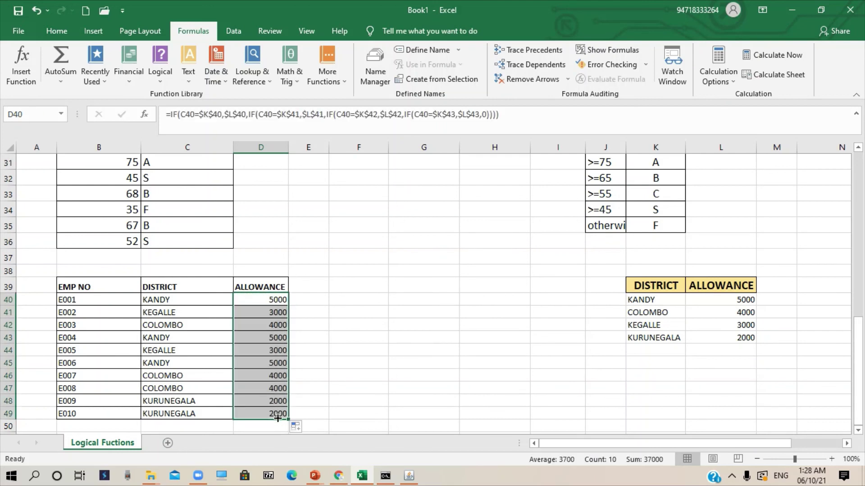
Step: Check the filled allowances against the districts in C40, C41, C42 and C49, then return to the start of the sheet
click(189, 299)
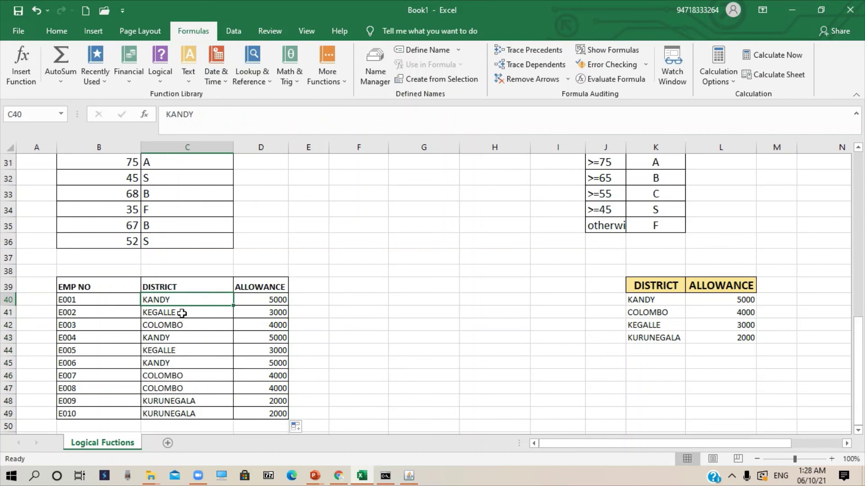
click(182, 314)
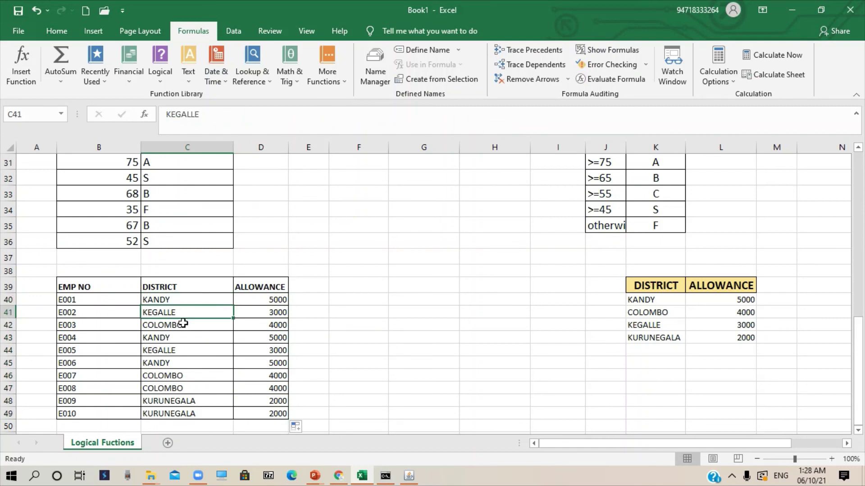
click(183, 324)
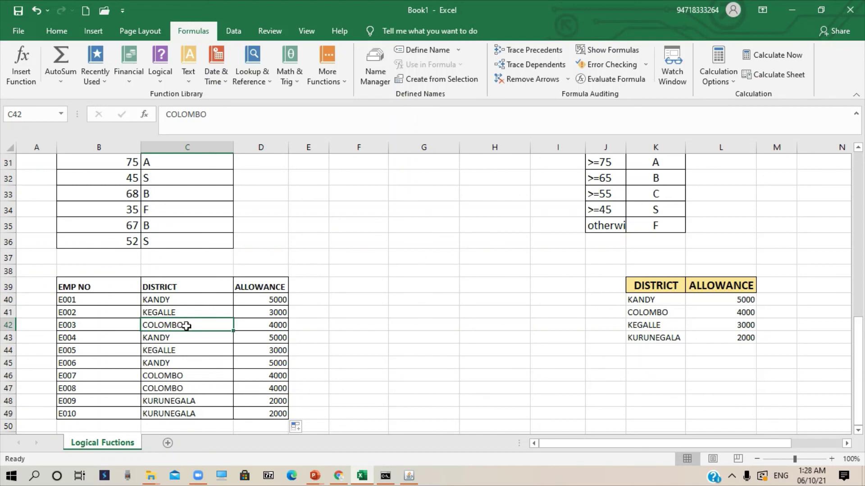
click(189, 414)
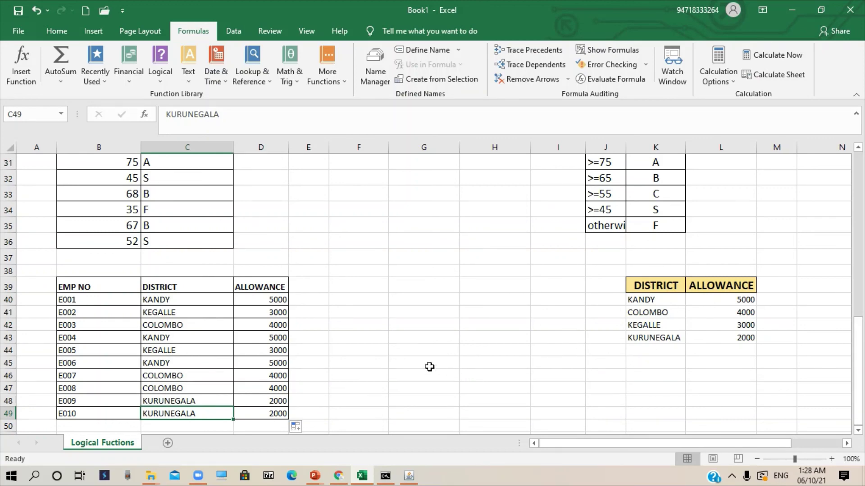
scroll(367, 341, up, 8)
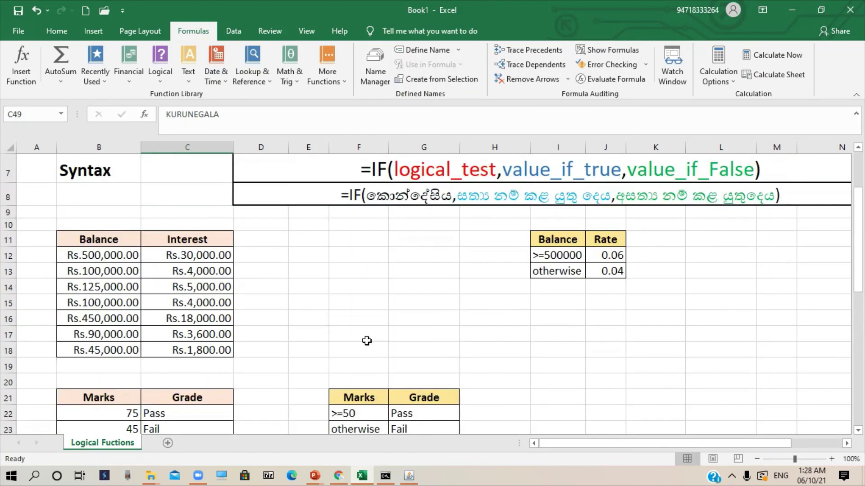
scroll(367, 341, up, 2)
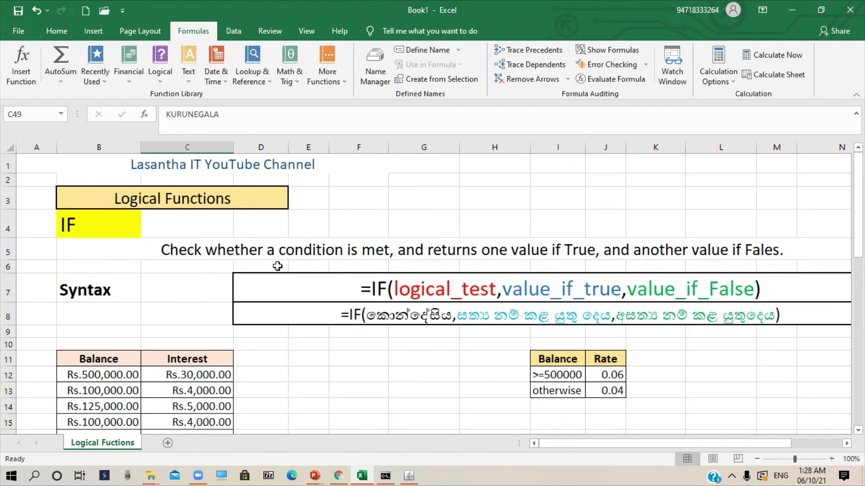